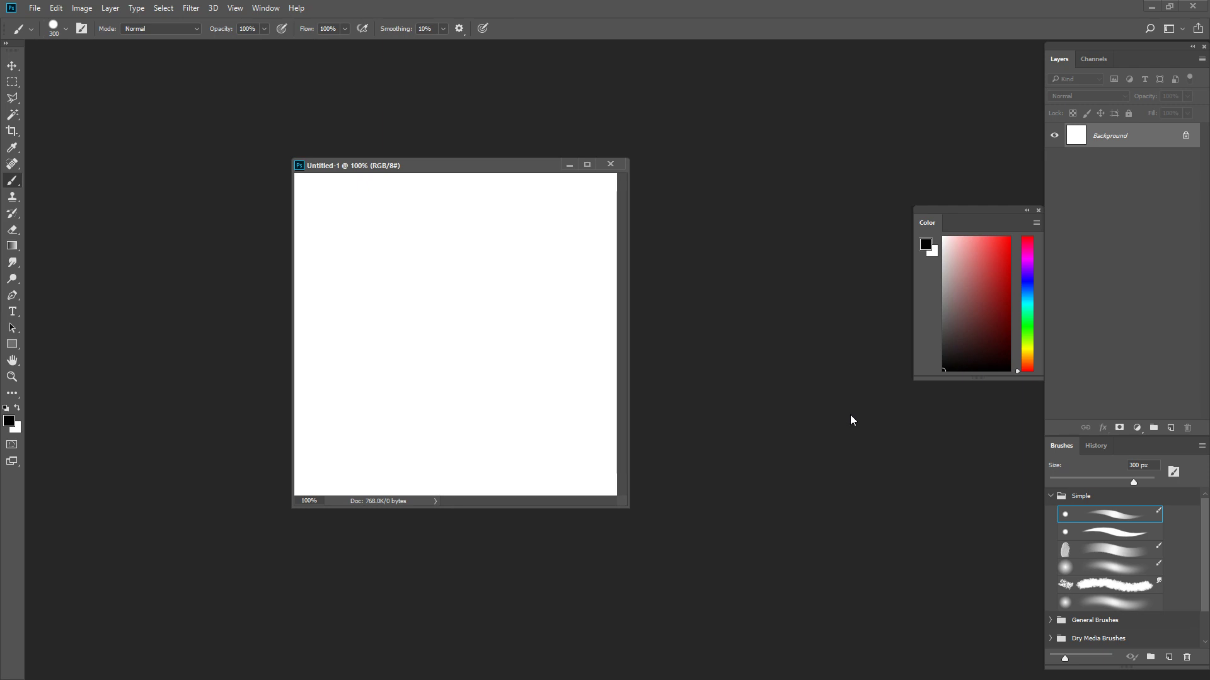
- Reposition the document window and resize it so that empty workspace surrounds the whole canvas
left_click_drag(625, 508, 788, 606)
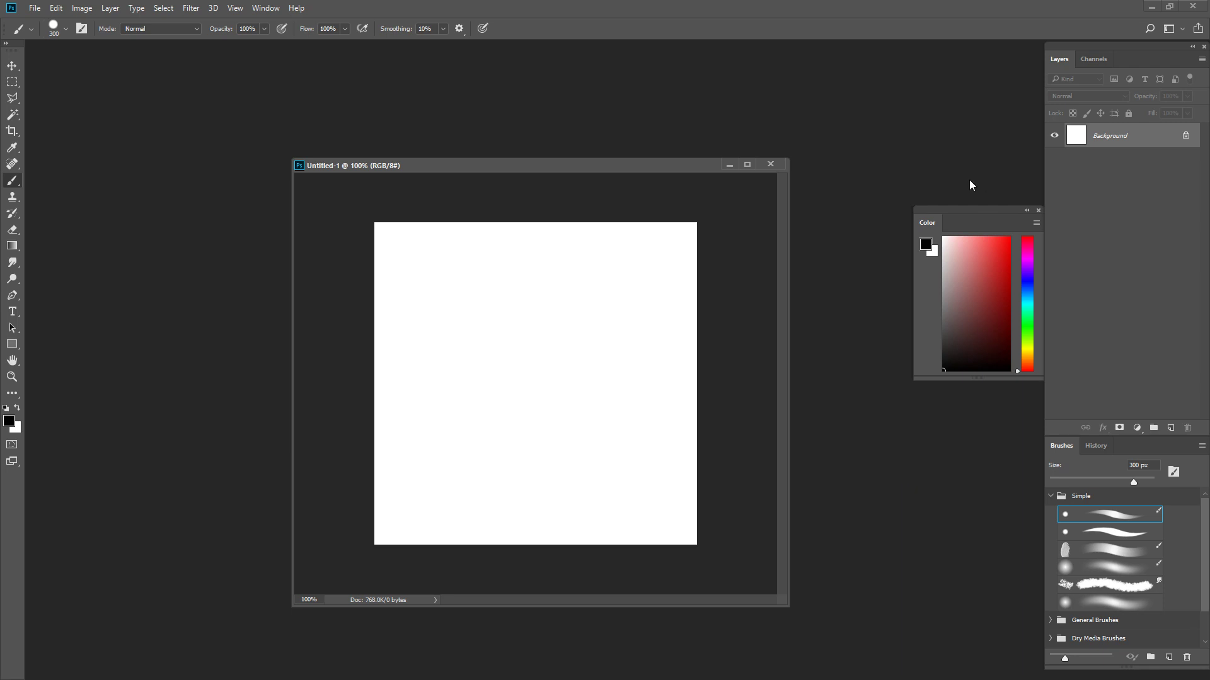
mouse_move(594, 165)
left_mouse_down()
mouse_move(596, 147)
mouse_move(597, 163)
mouse_move(577, 163)
left_mouse_up()
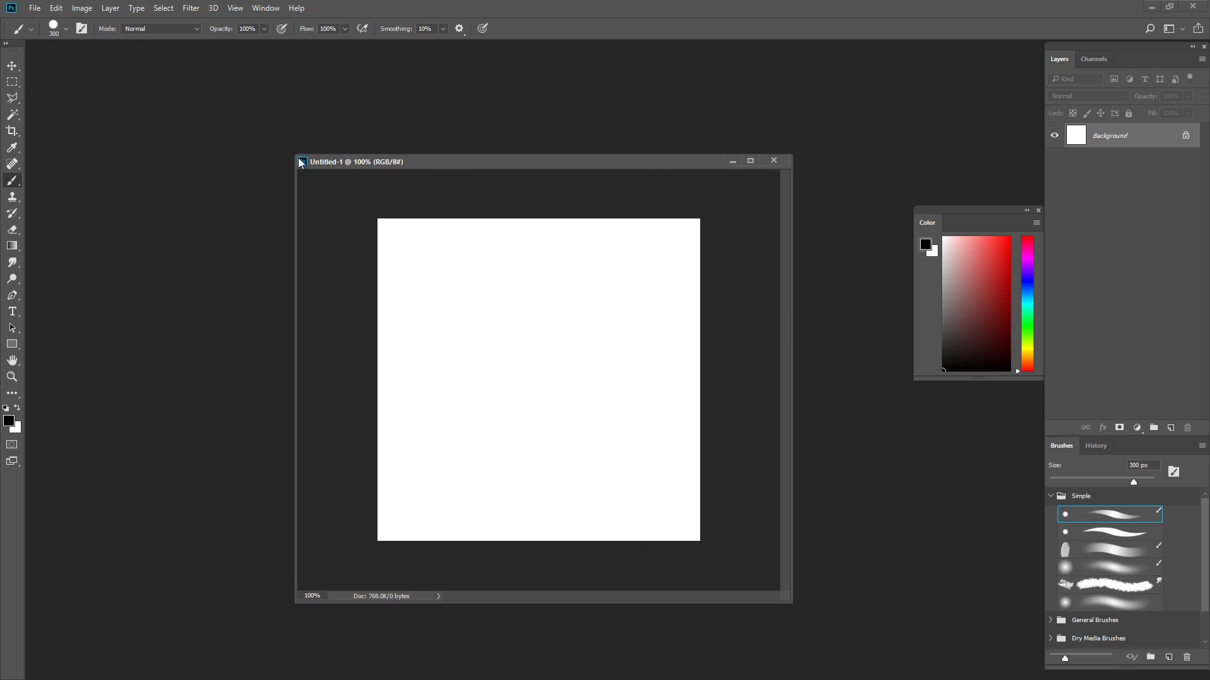
left_click_drag(293, 152, 330, 188)
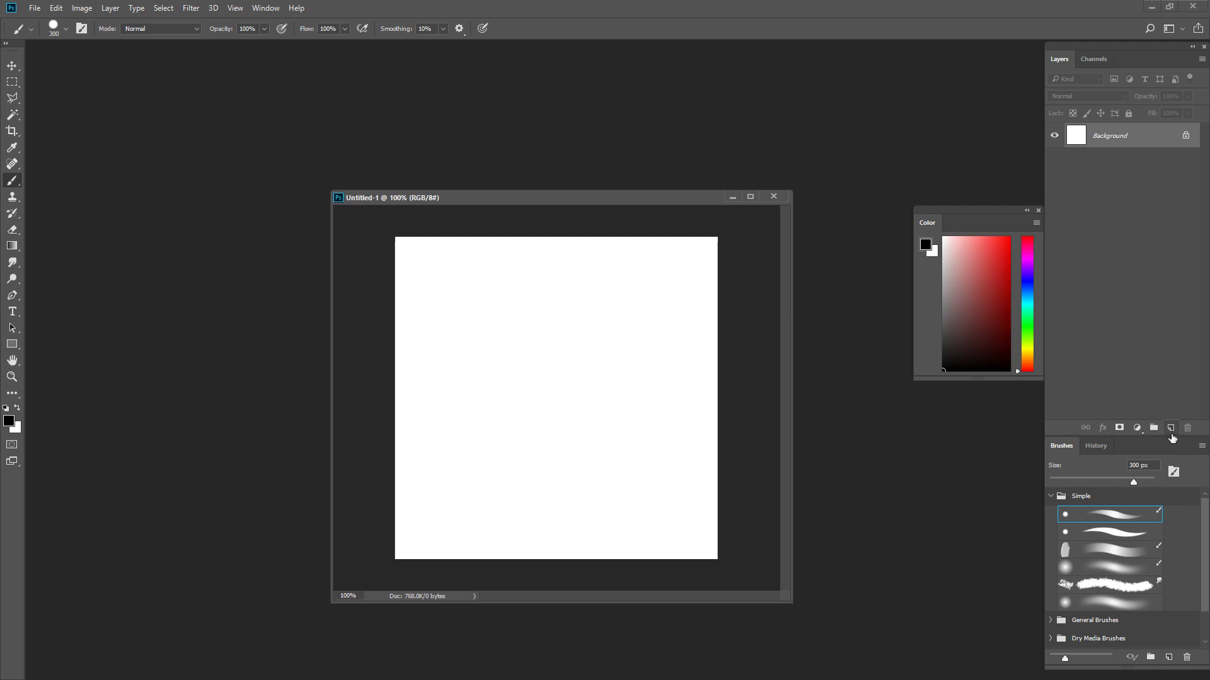
- Add an empty layer above the Background and fill the Background with a dark reddish brown
left_click(1171, 428)
left_click(1146, 166)
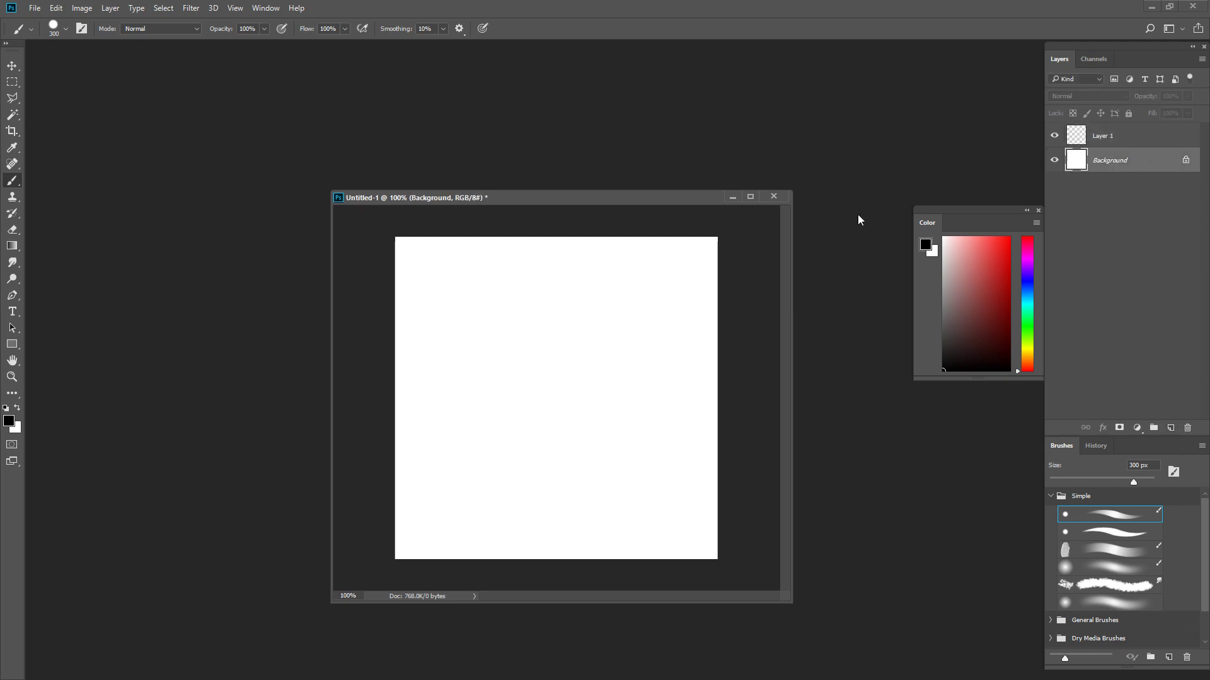
left_click(966, 329)
left_click_drag(1029, 365, 961, 319)
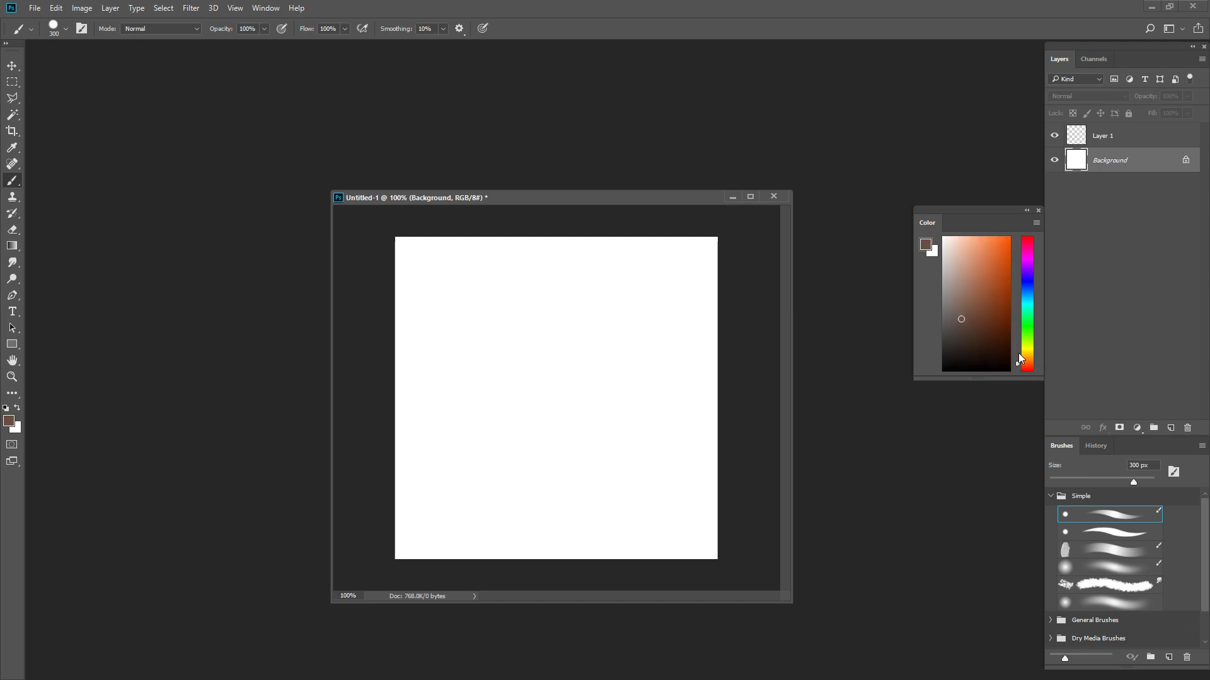
key("alt+BackSpace")
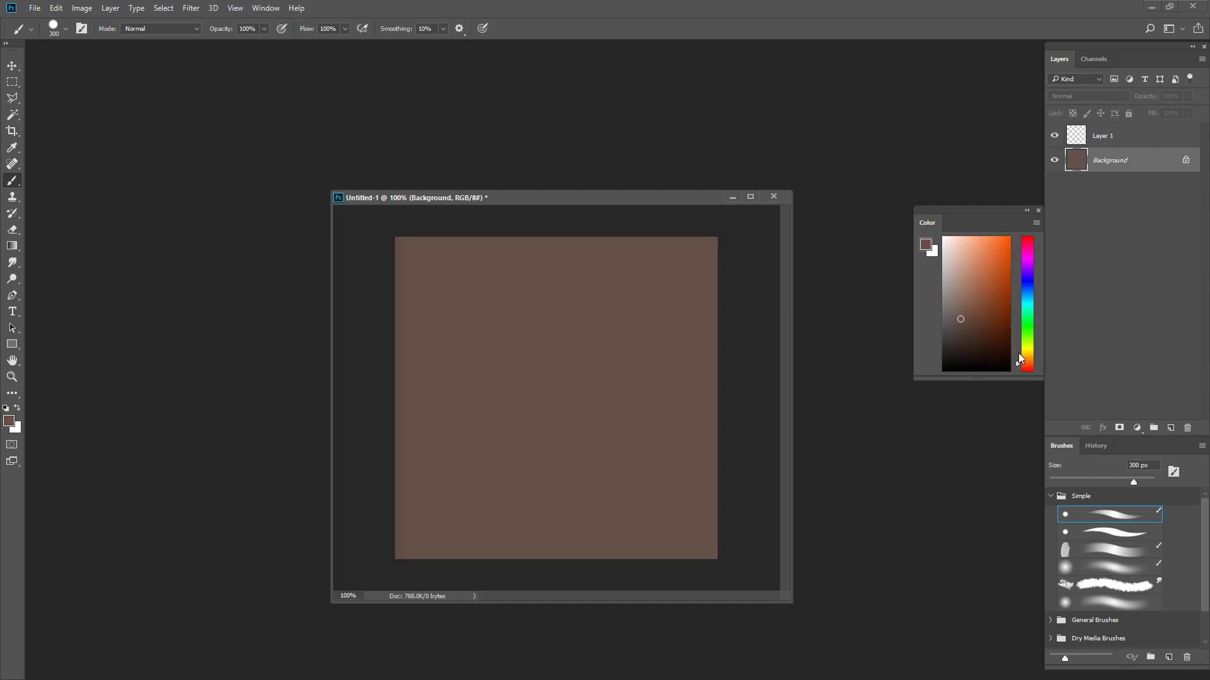
left_click_drag(972, 338, 973, 333)
key("alt+BackSpace")
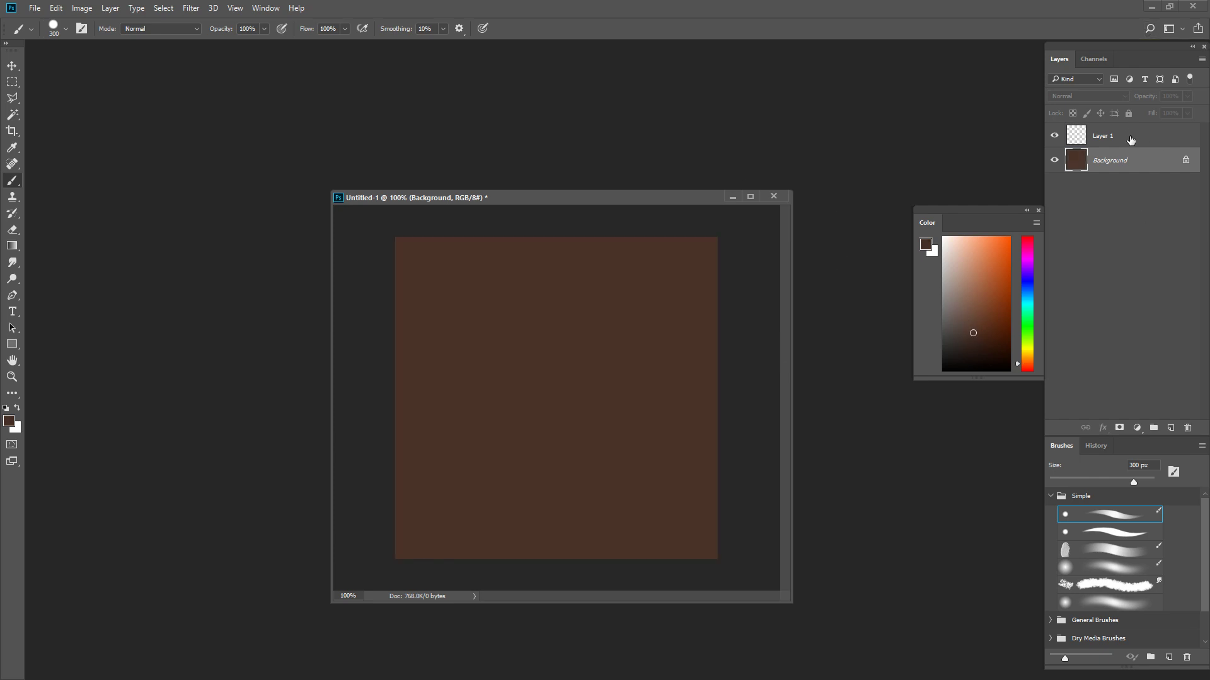
- Convert the locked Background into a regular layer named Layer 0 with the default settings
double_click(1145, 162)
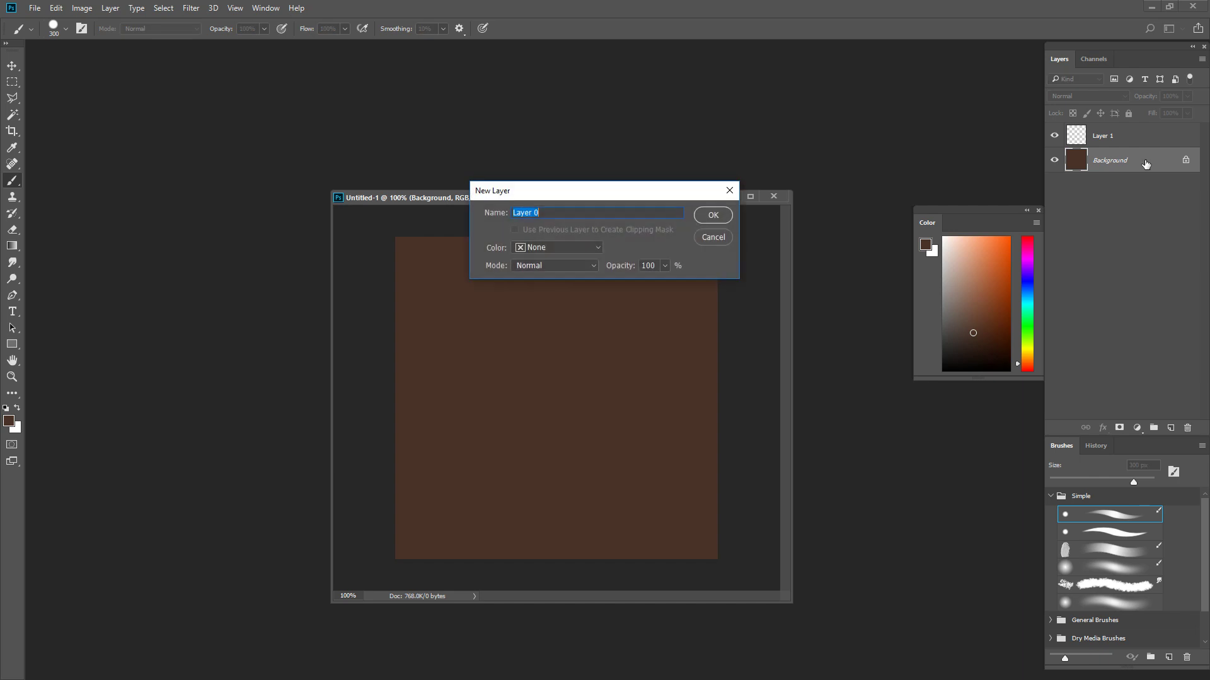
key("Return")
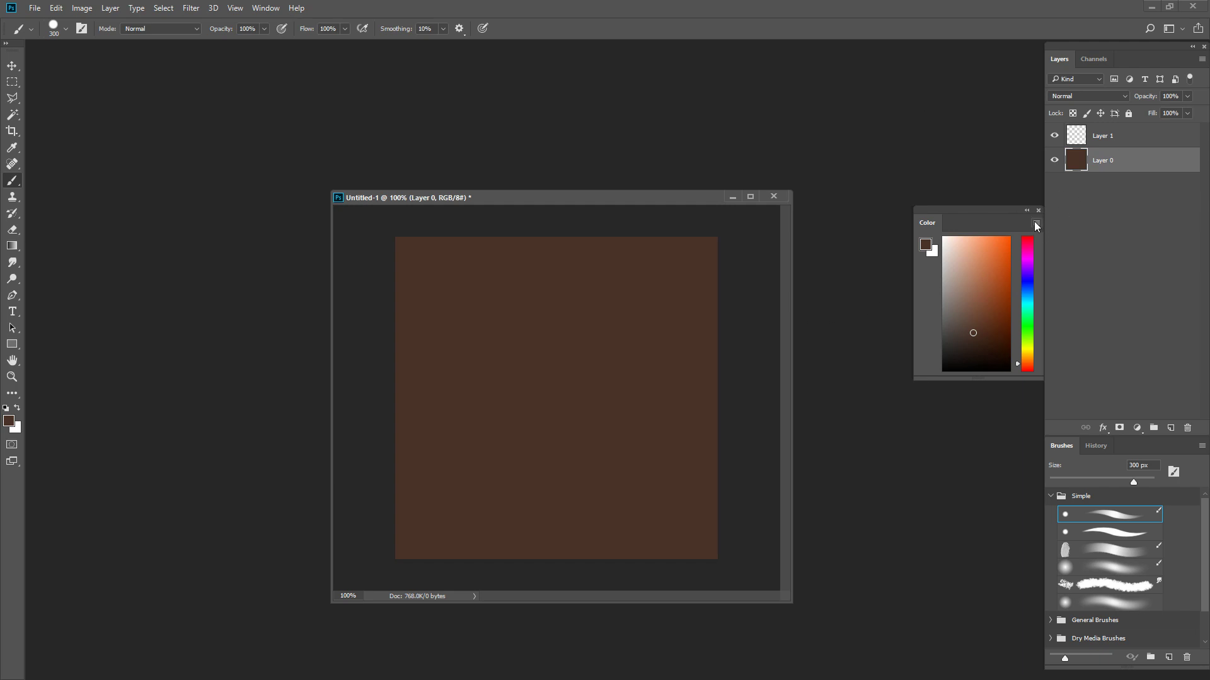
- Reduce the brush to 9 px and pick a brown slightly darker than the fill, testing it with a diagonal stroke
key("bracketleft")
key("bracketleft")
key("bracketleft")
key("bracketleft")
key("bracketleft")
key("bracketleft")
key("bracketleft")
key("bracketleft")
key("bracketleft")
left_click(984, 336)
mouse_move(970, 317)
left_mouse_down()
mouse_move(964, 325)
mouse_move(988, 327)
left_mouse_up()
key("bracketleft")
key("bracketleft")
key("bracketleft")
key("bracketleft")
key("bracketleft")
key("bracketleft")
key("bracketleft")
left_click(991, 341)
left_click_drag(500, 297, 533, 379)
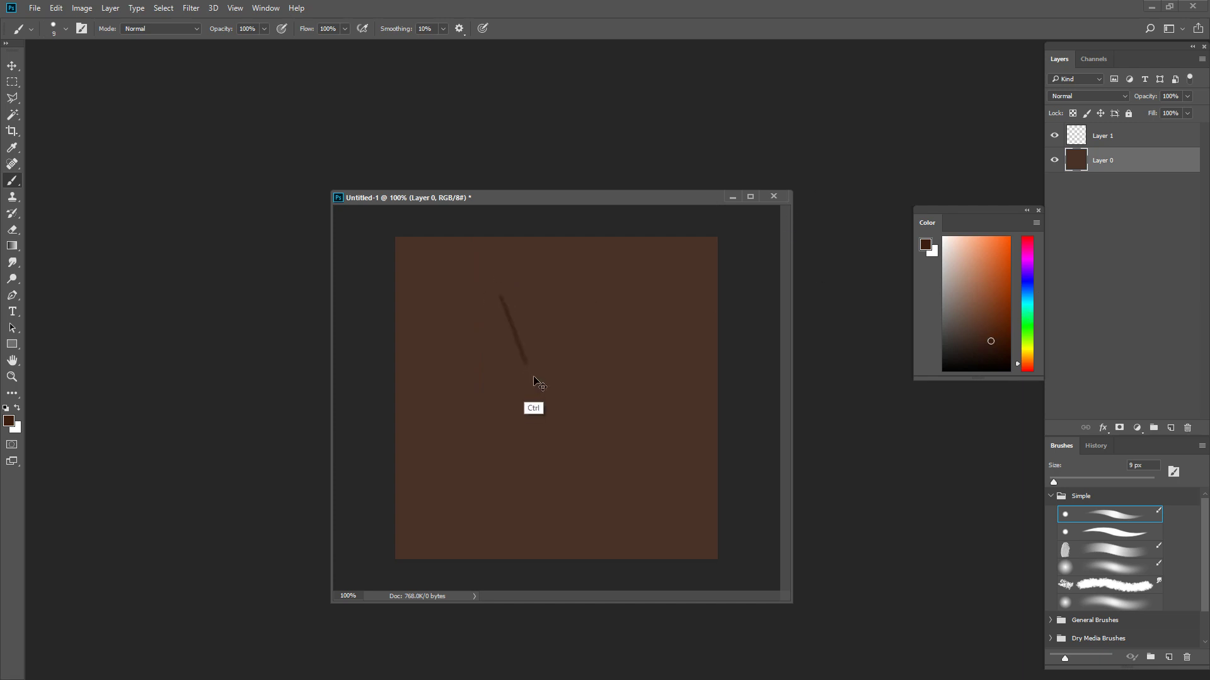
left_click(973, 340)
key("ctrl+u")
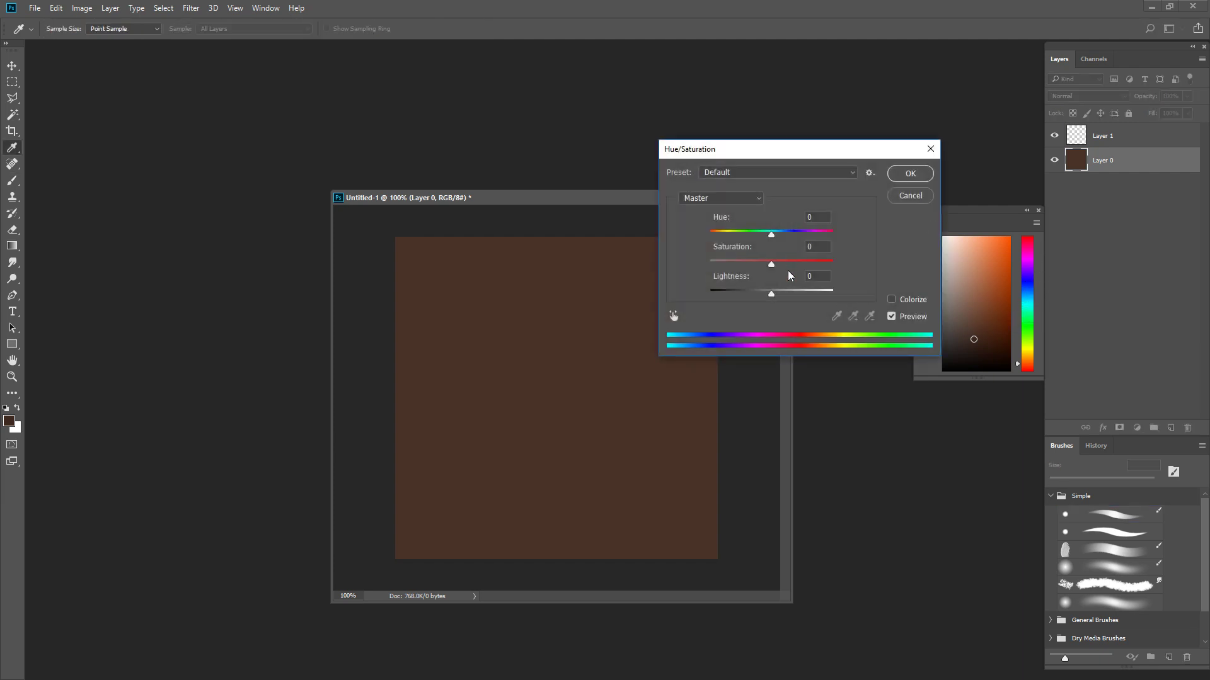
left_click(909, 200)
key("ctrl+z")
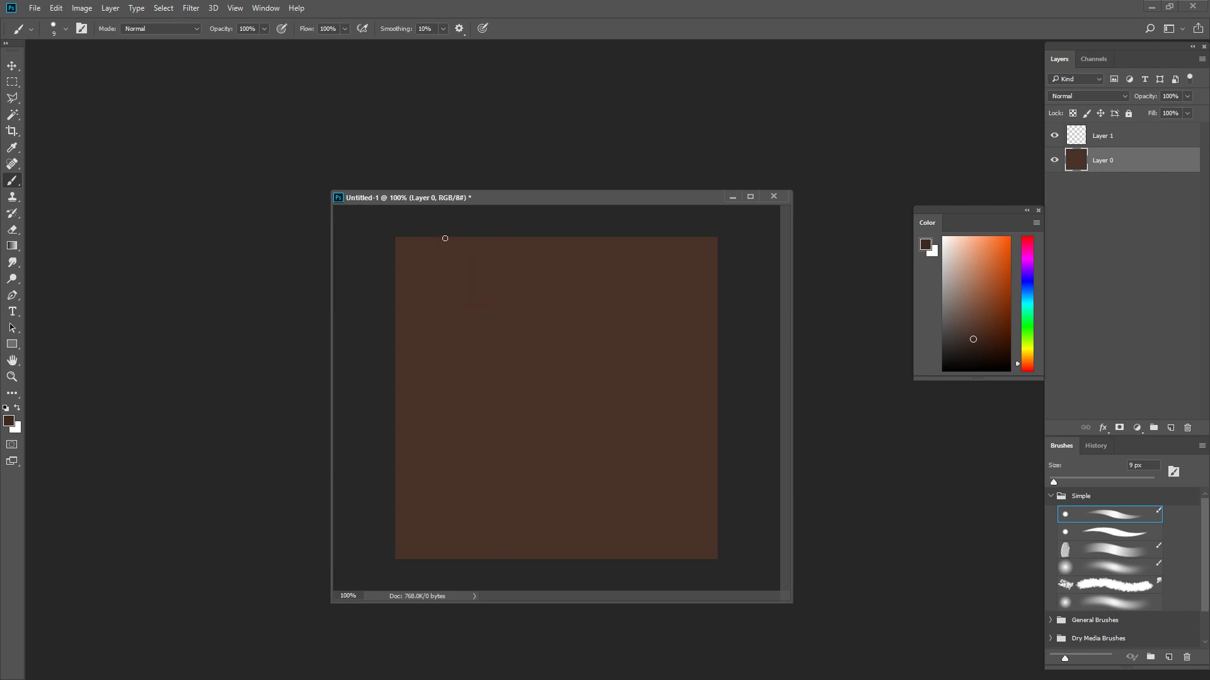
left_click_drag(441, 244, 442, 491)
key("ctrl+z")
- Draw short horizontal seams at staggered heights between the vertical lines to mark the plank ends
key("ctrl+z")
- Draw five thin dark vertical lines across the full canvas height to divide it into planks of varying width
left_click_drag(439, 228, 465, 604)
left_click_drag(490, 231, 506, 565)
left_click_drag(698, 237, 699, 578)
left_click_drag(551, 238, 556, 530)
left_click_drag(627, 248, 630, 570)
left_click_drag(485, 315, 461, 315)
key("ctrl+z")
key("ctrl+z")
key("ctrl+z")
mouse_move(605, 240)
left_mouse_down()
mouse_move(620, 238)
mouse_move(588, 246)
left_mouse_up()
- Shade softly along the vertical plank seams with a 25 px brush in a slightly darker brown
key("bracketright")
key("bracketright")
key("bracketright")
key("bracketright")
left_click(577, 323, "alt")
left_click(981, 333)
key("bracketleft")
key("bracketright")
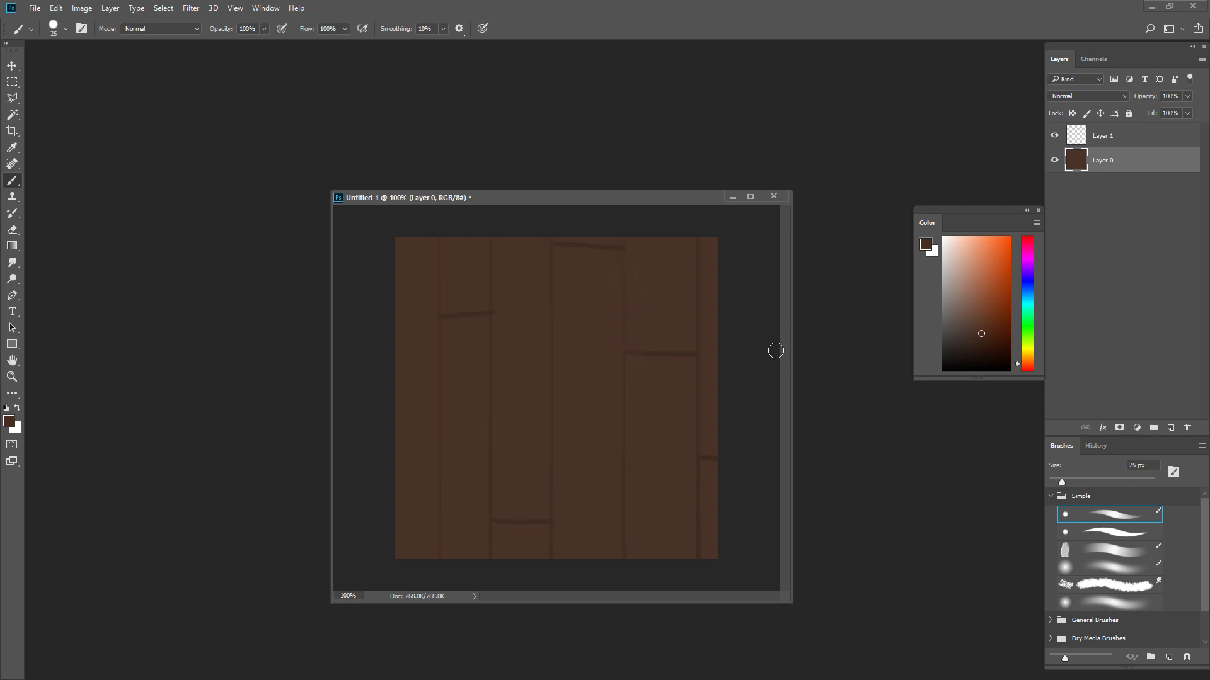
left_click(602, 304, "alt")
left_click(981, 336)
left_click_drag(613, 248, 613, 312)
key("ctrl+z")
left_click_drag(620, 253, 623, 593)
left_click_drag(554, 252, 575, 569)
left_click_drag(546, 238, 551, 513)
mouse_move(496, 234)
left_mouse_down()
mouse_move(507, 463)
mouse_move(496, 550)
left_mouse_up()
mouse_move(968, 322)
left_mouse_down()
mouse_move(981, 323)
mouse_move(970, 309)
left_mouse_up()
left_click(1027, 363)
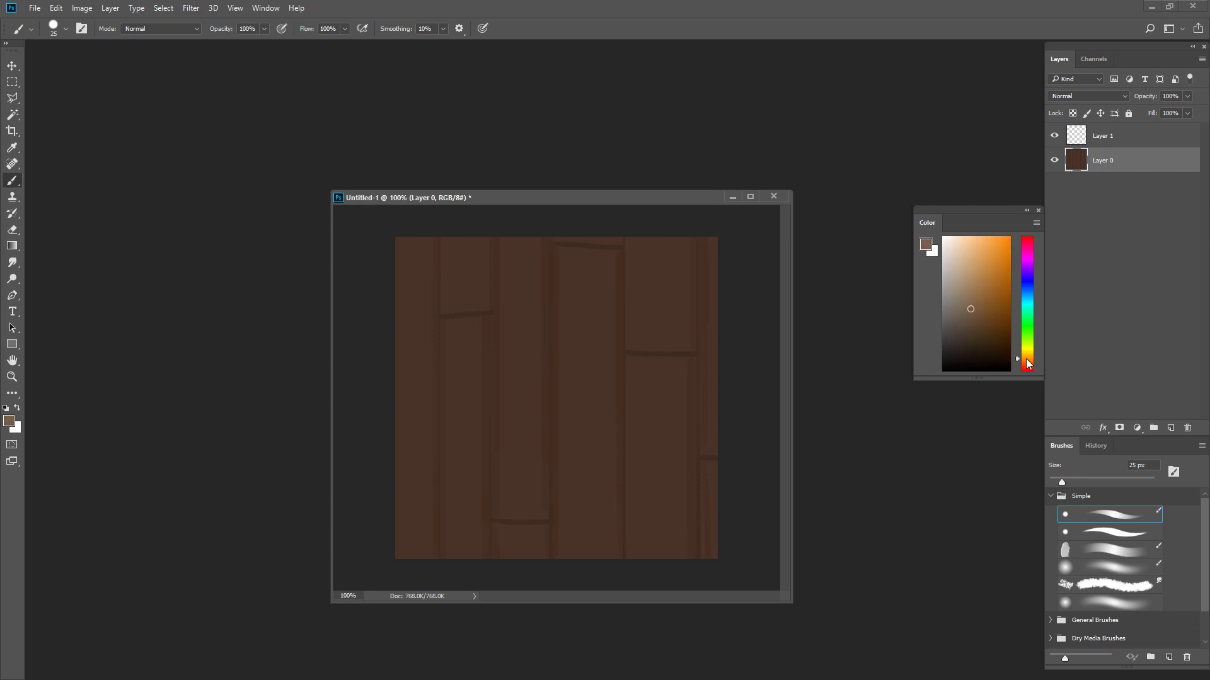
left_click_drag(562, 256, 611, 257)
key("ctrl+z")
left_click_drag(982, 315, 957, 318)
left_click_drag(558, 254, 615, 257)
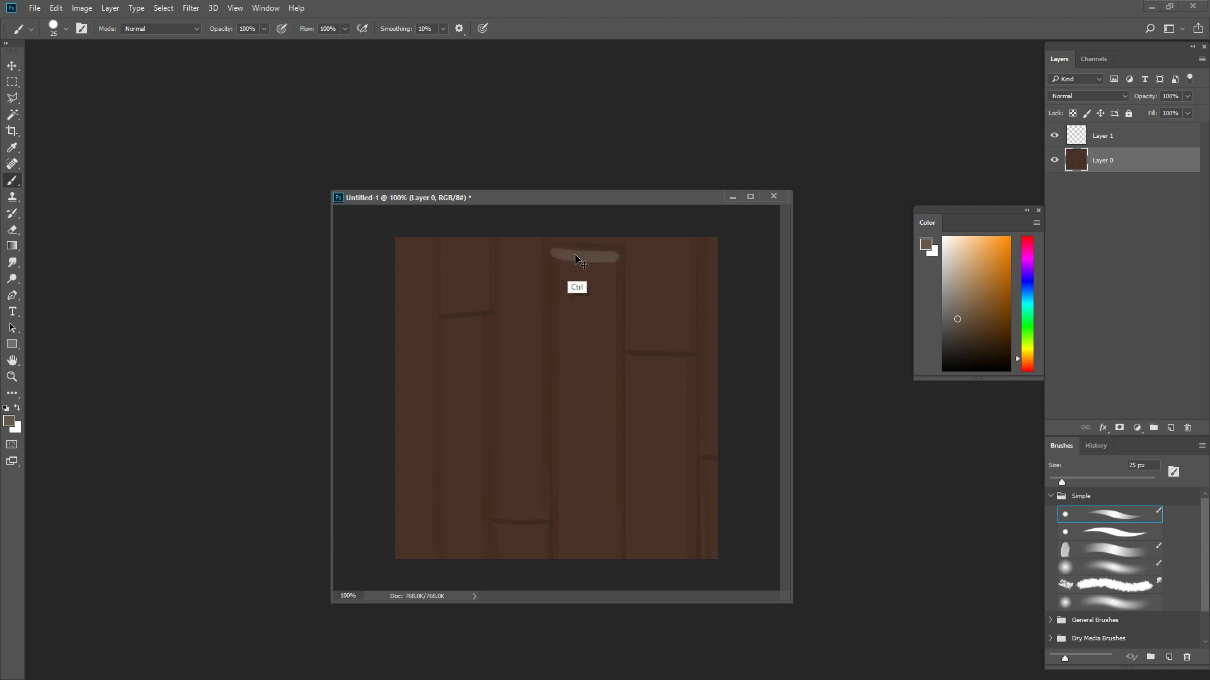
key("ctrl+z")
- Paint muted light brown highlights just below each horizontal seam with the 25 px brush
left_click(969, 327)
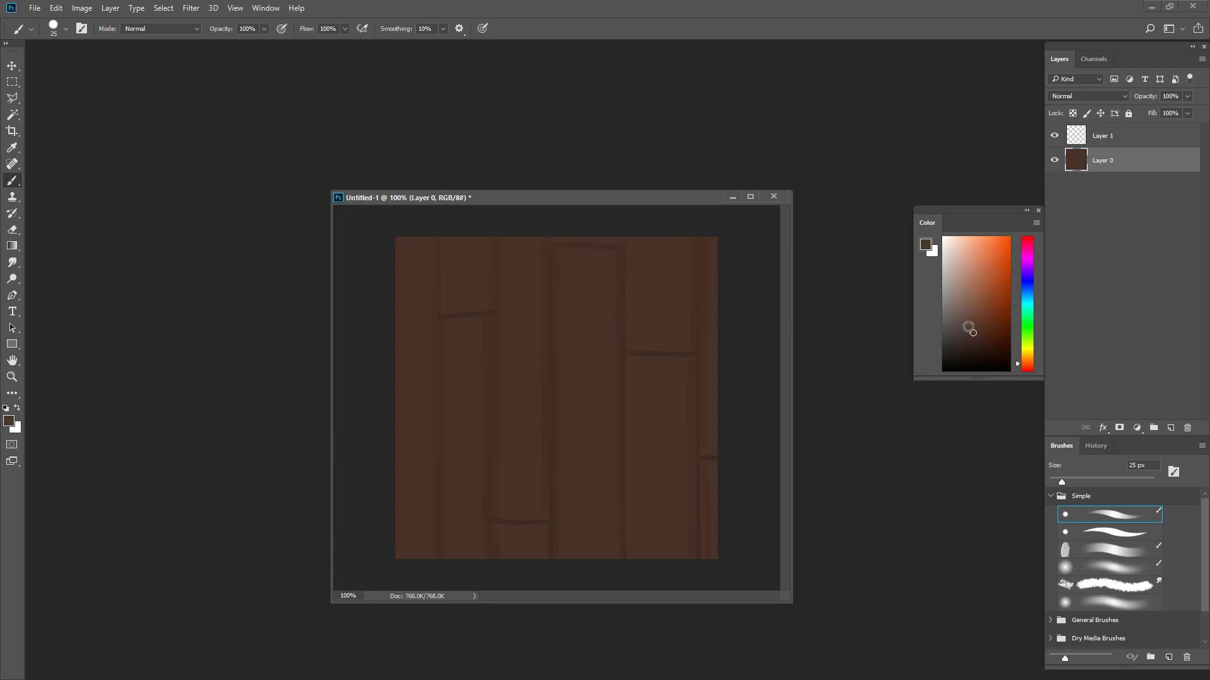
left_click(1027, 361)
left_click_drag(567, 255, 620, 256)
left_click_drag(631, 363, 698, 365)
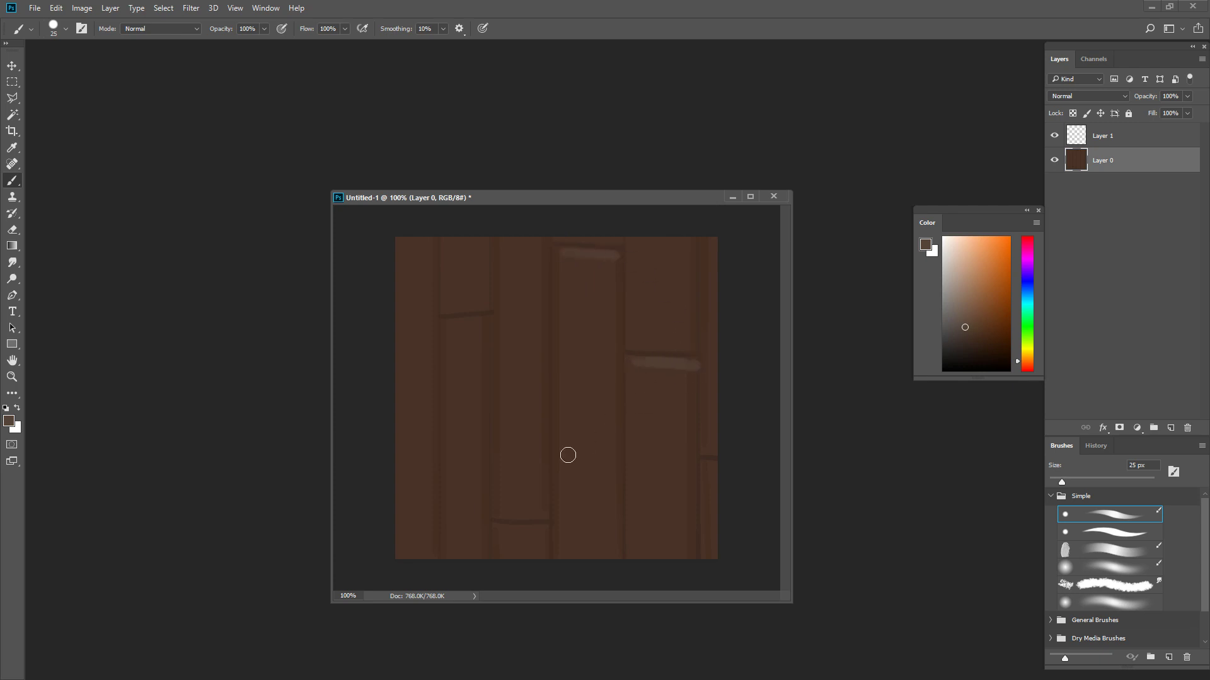
left_click_drag(499, 522, 545, 528)
left_click_drag(445, 324, 481, 320)
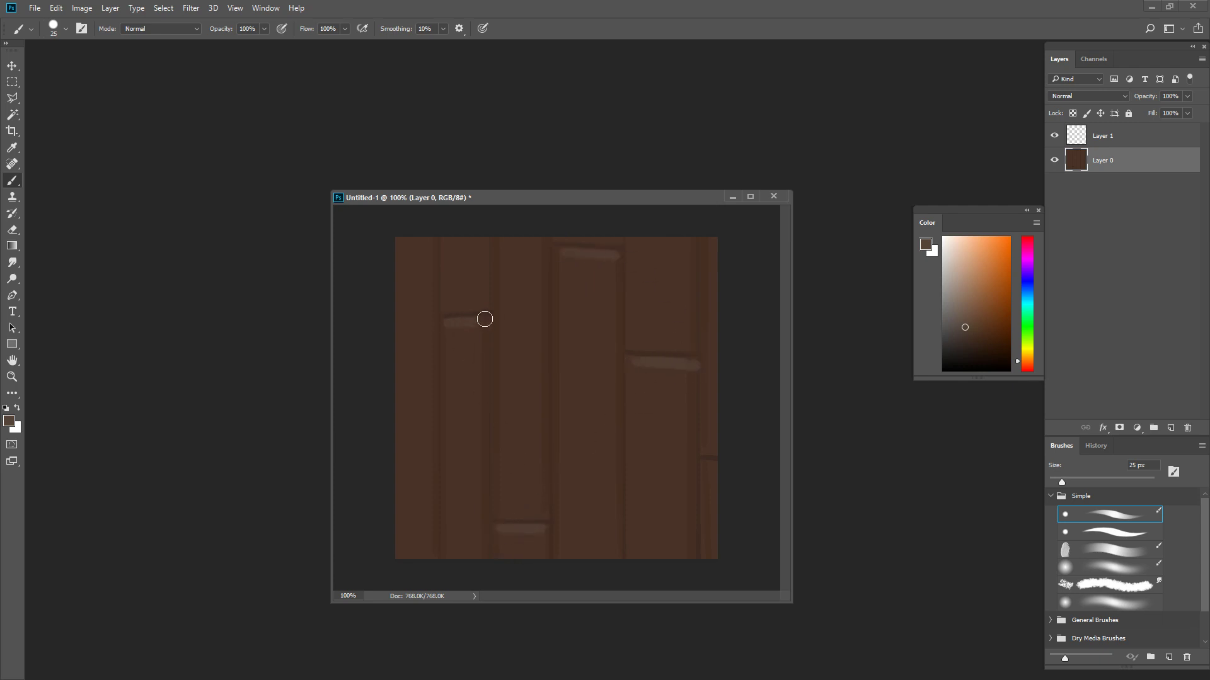
left_click(711, 465)
- Delete the empty Layer 1
left_click(1118, 140)
key("Delete")
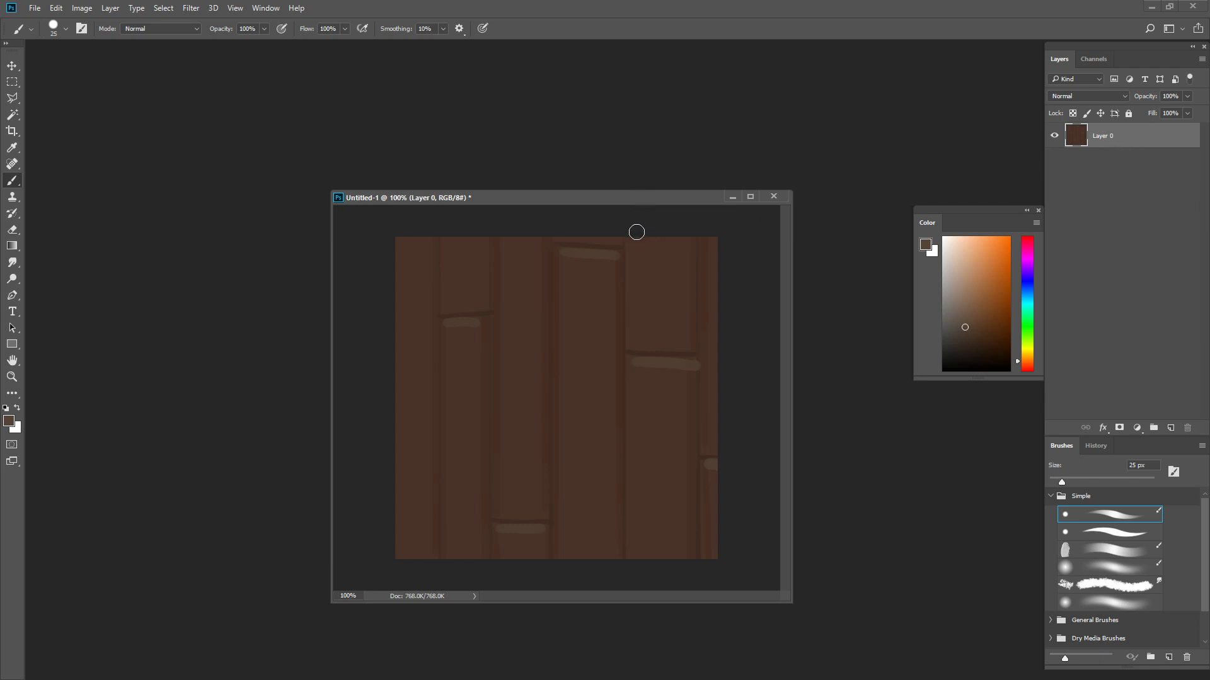
- Apply the Offset filter to the plank layer with 256 px horizontal, 256 px vertical and Wrap Around
left_click(190, 8)
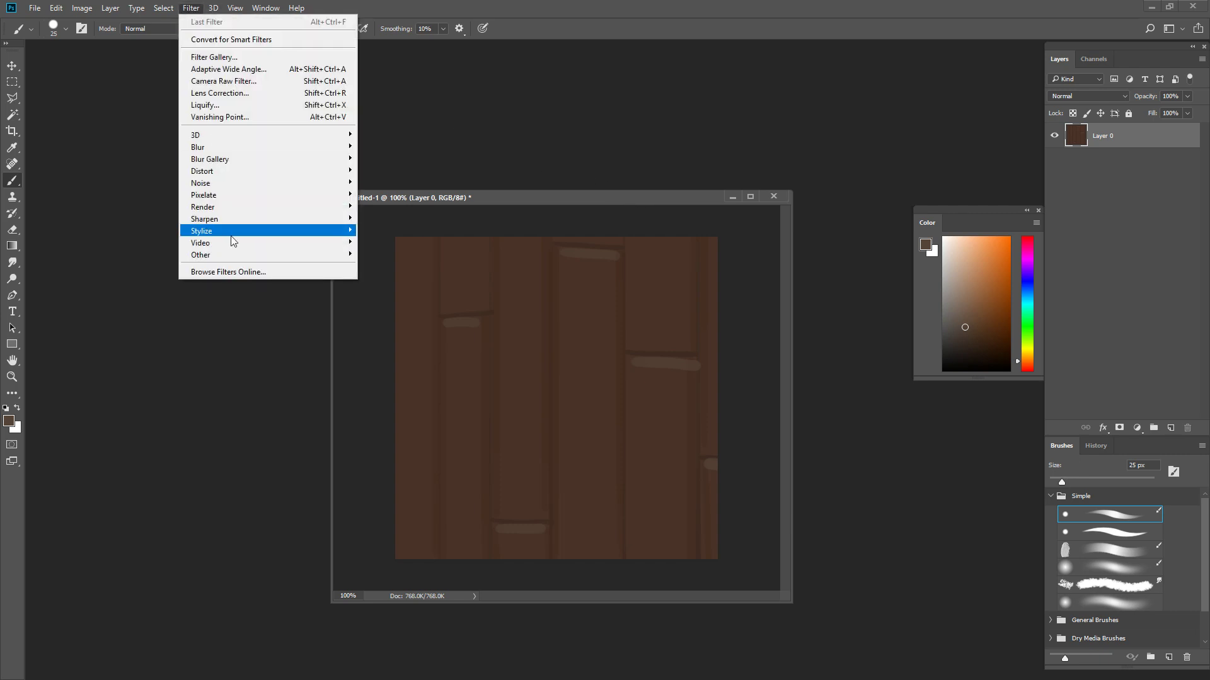
mouse_move(234, 258)
left_click(166, 316)
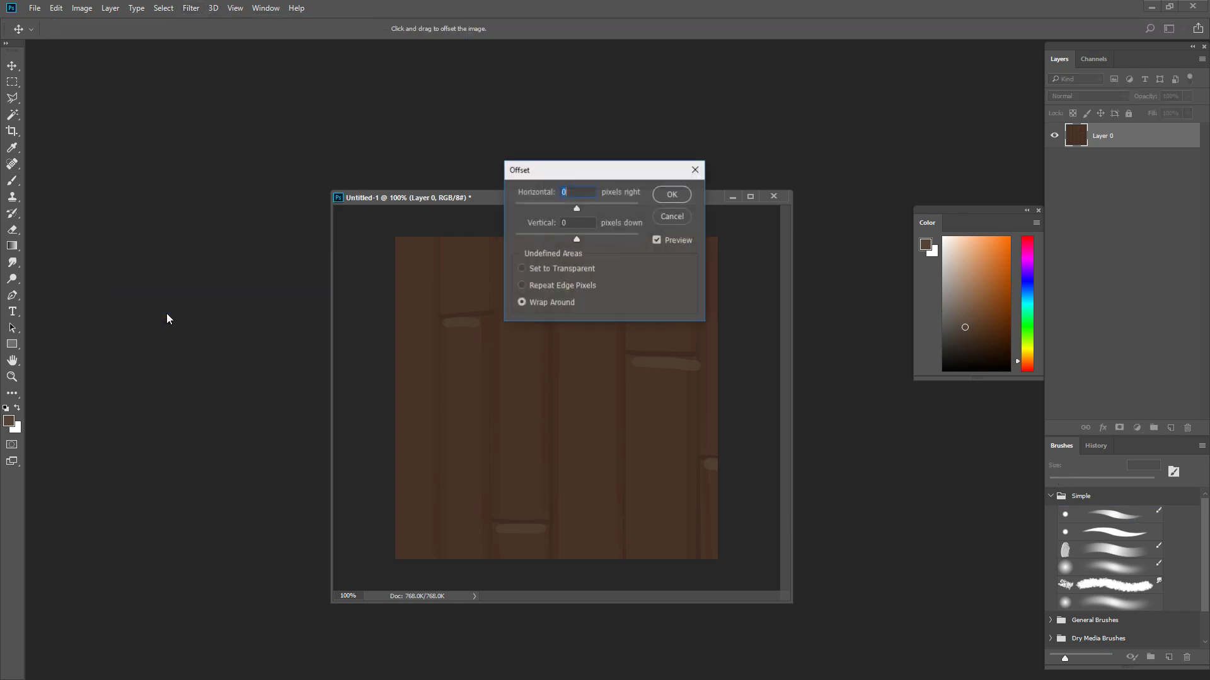
left_click_drag(575, 180, 687, 197)
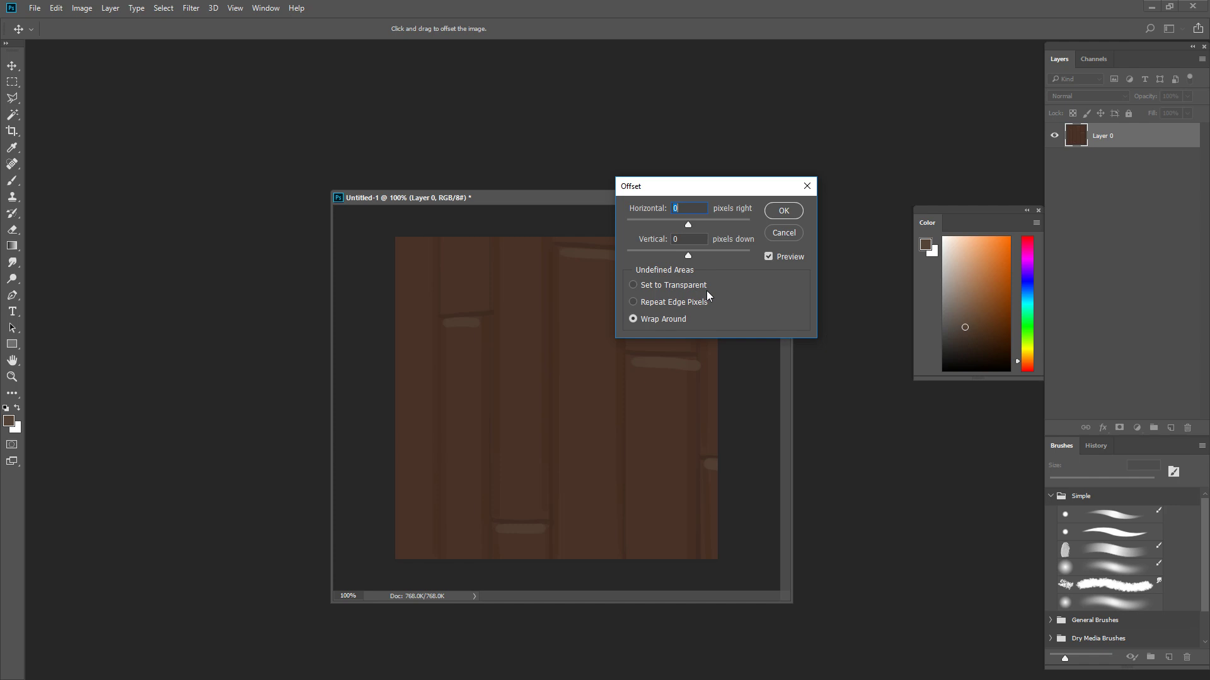
type("256")
key("Tab")
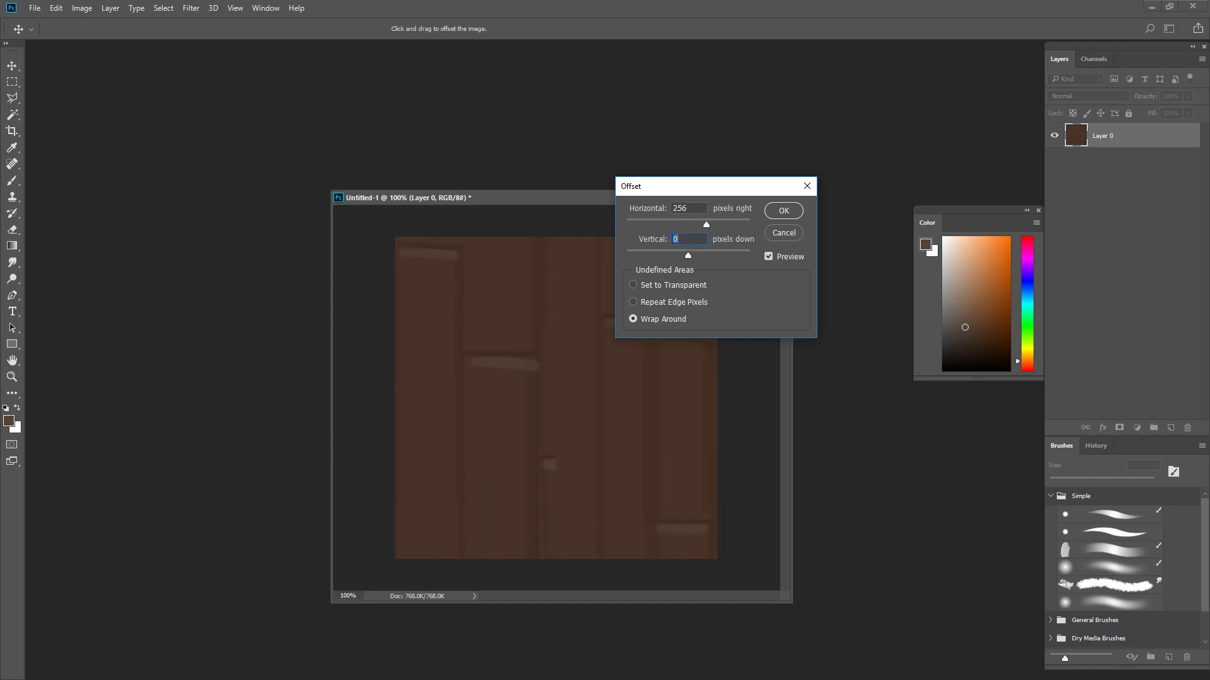
type("256")
key("Return")
- Blend the broken vertical seams across the canvas middle using a 15 px brush and sampled dark brown
key("b")
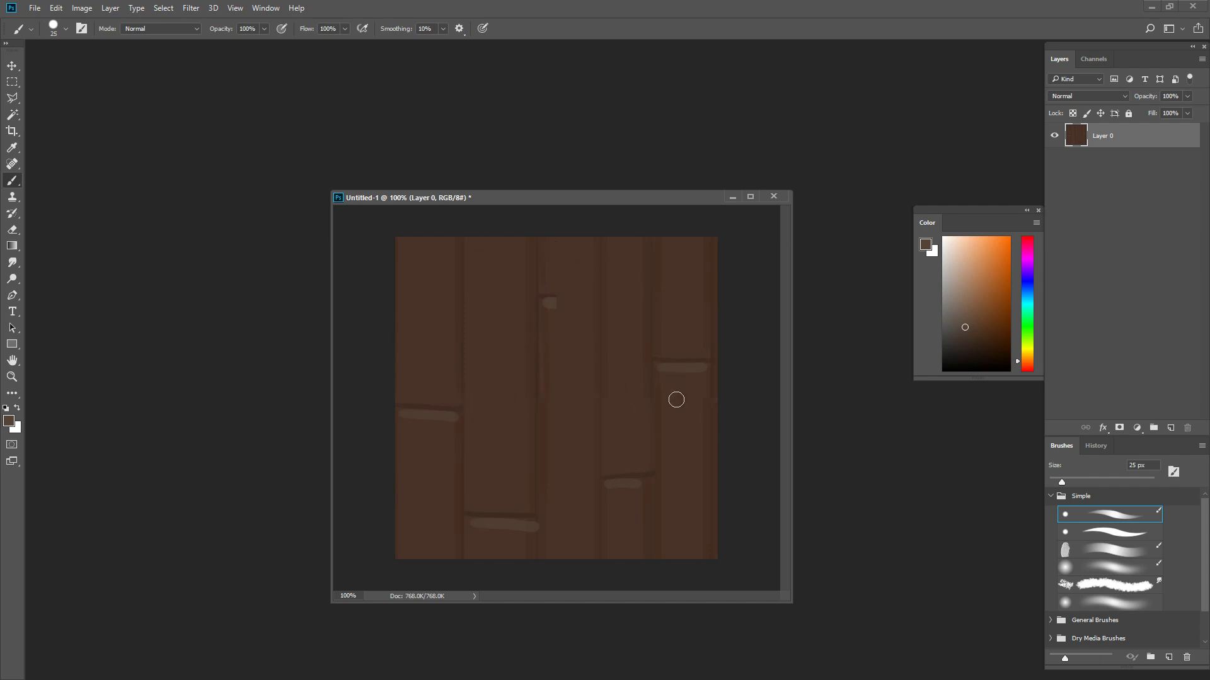
left_click(986, 300)
key("bracketleft")
key("bracketleft")
left_click(647, 328, "alt")
key("bracketright")
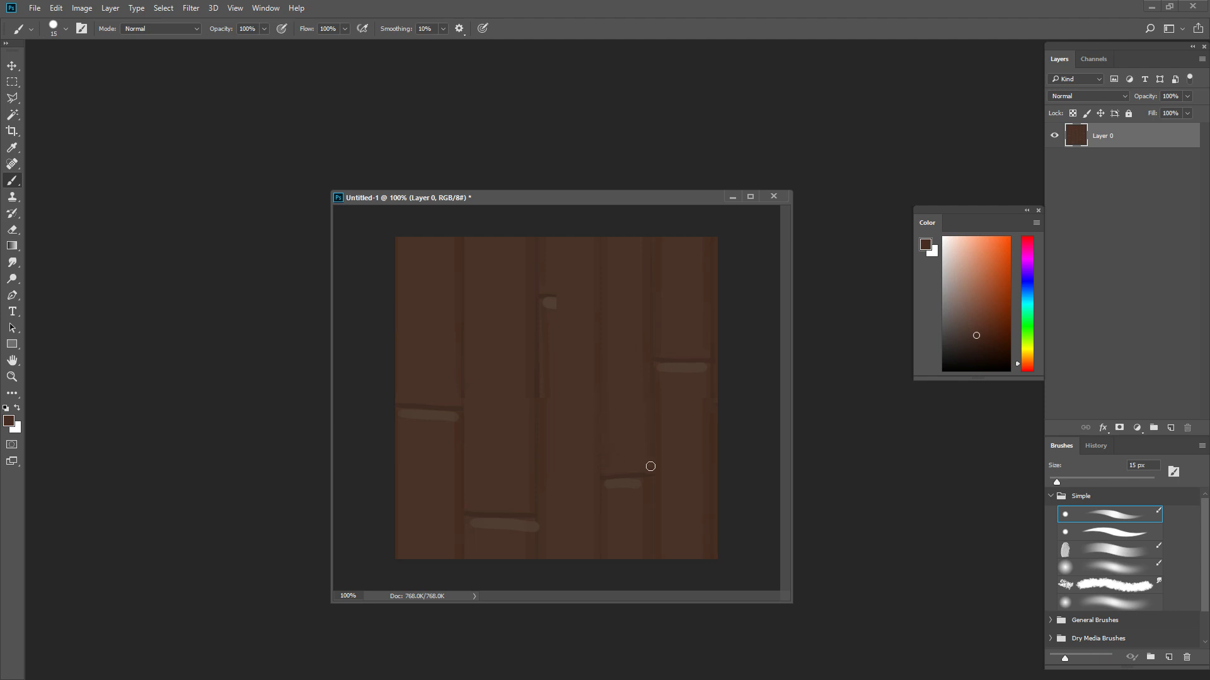
- Extend the cut-off highlight and the dark seam above it across the full width of the centre plank
left_click(547, 303, "alt")
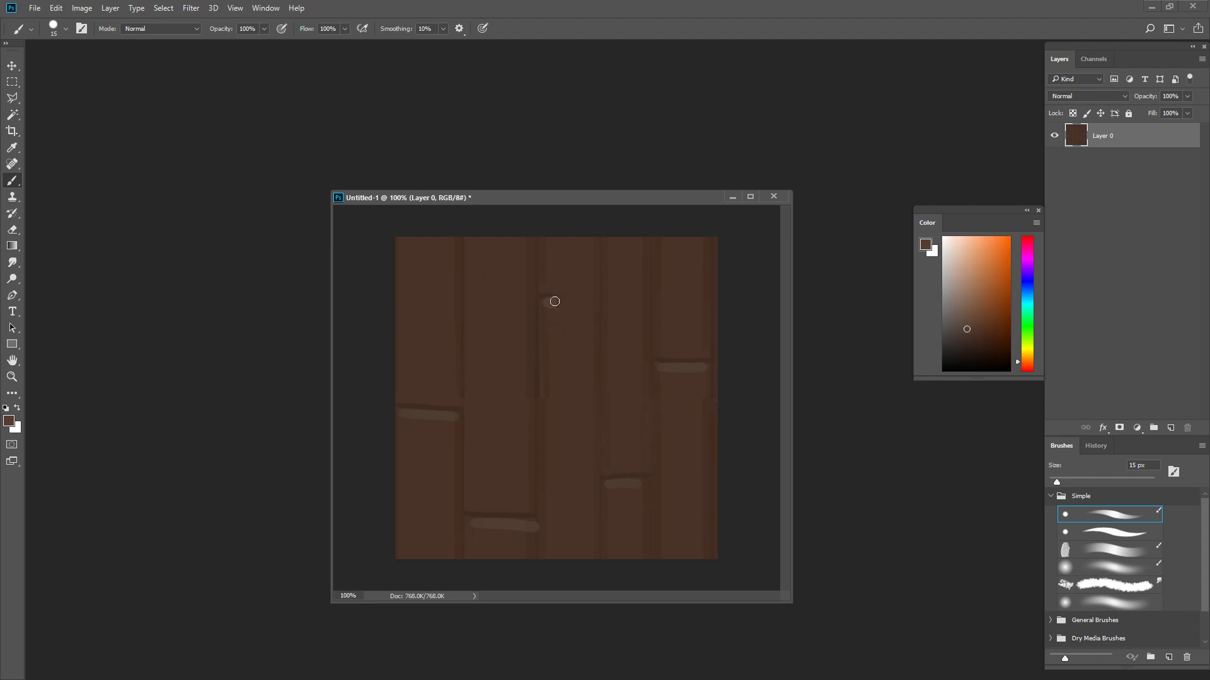
key("bracketright")
key("bracketright")
left_click_drag(550, 304, 589, 307)
key("bracketleft")
left_click(544, 295, "alt")
key("bracketleft")
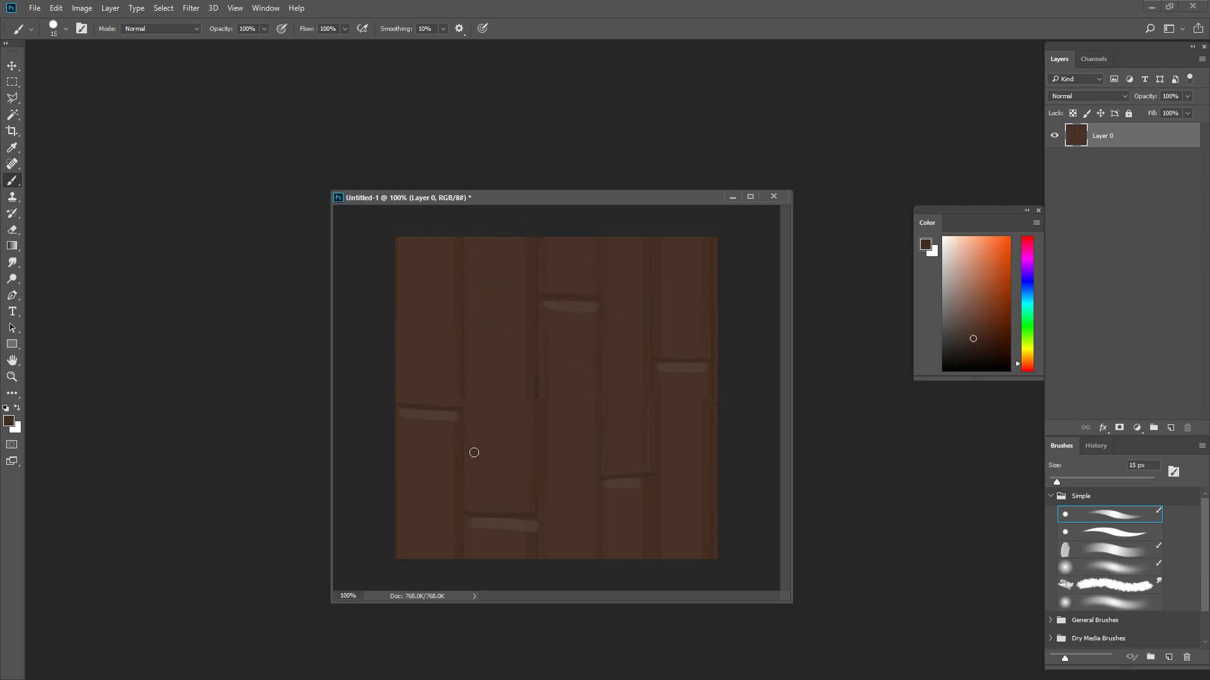
- Shade the vertical seam between the first and second planks with sampled dark brown
left_click(460, 432, "alt")
key("bracketright")
left_click_drag(457, 404, 462, 343)
key("bracketright")
key("bracketleft")
- Shade above the horizontal seams of the third, fourth and fifth planks and along the rightmost vertical seam
key("bracketleft")
key("bracketright")
left_click(558, 293, "alt")
left_click_drag(542, 291, 589, 292)
left_click(706, 394, "alt")
left_click_drag(707, 394, 707, 442)
key("bracketleft")
key("bracketright")
left_click(672, 359, "alt")
left_click_drag(649, 473, 606, 470)
- Shade the seam between the second and third planks, and above the second plank's horizontal seam with a 25 px brush
left_click(536, 392, "alt")
left_click(538, 421, "alt")
mouse_move(530, 383)
left_mouse_down()
mouse_move(535, 473)
mouse_move(529, 456)
left_mouse_up()
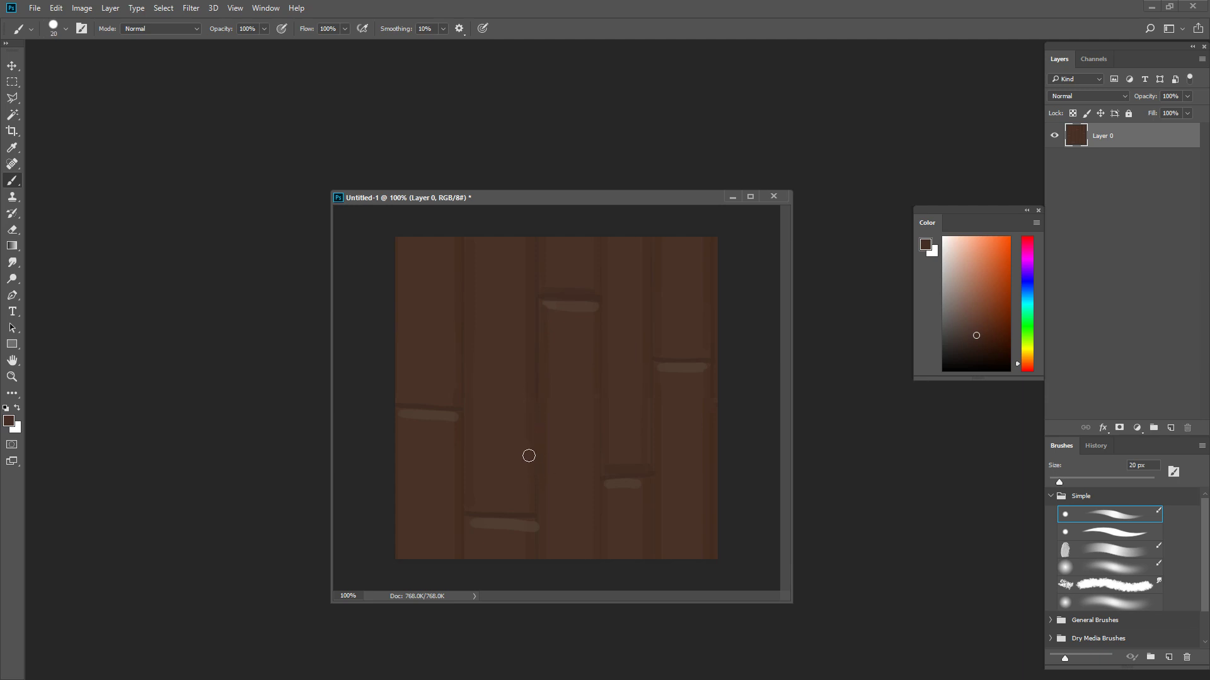
left_click(631, 473, "alt")
key("bracketright")
mouse_move(481, 507)
left_mouse_down()
mouse_move(524, 510)
mouse_move(464, 505)
mouse_move(526, 507)
left_mouse_up()
- Reapply the last Offset filter to the plank layer
key("ctrl")
left_click(189, 9)
mouse_move(191, 9)
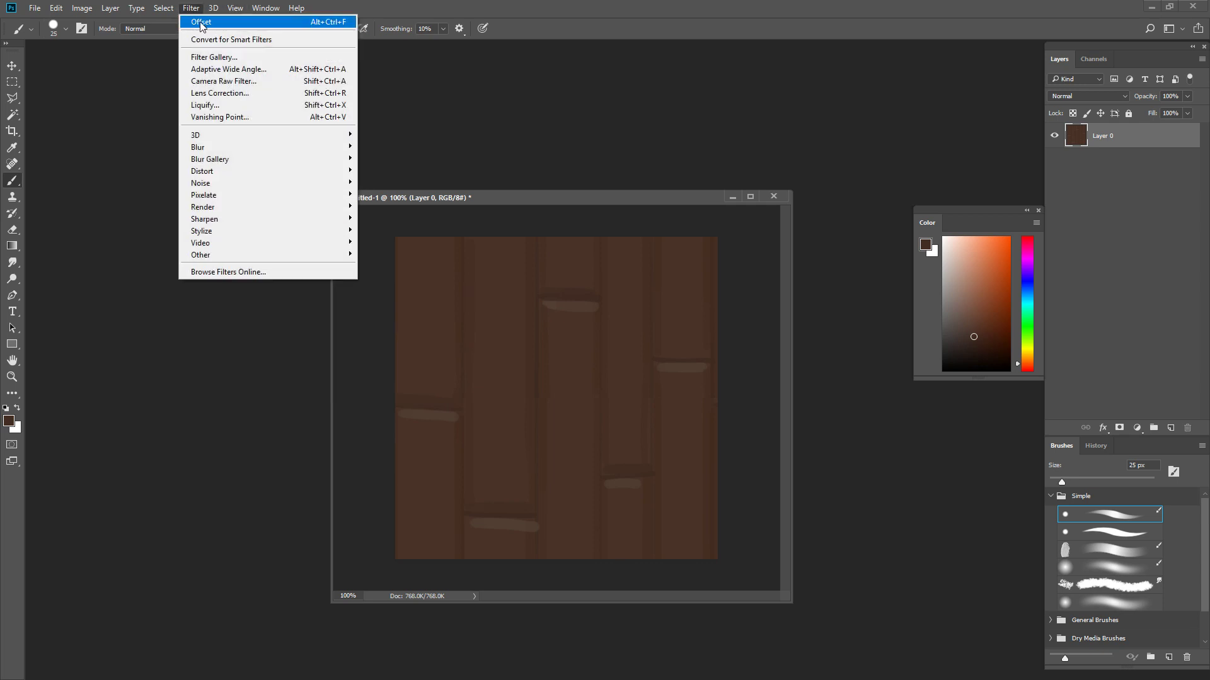
left_click(206, 22)
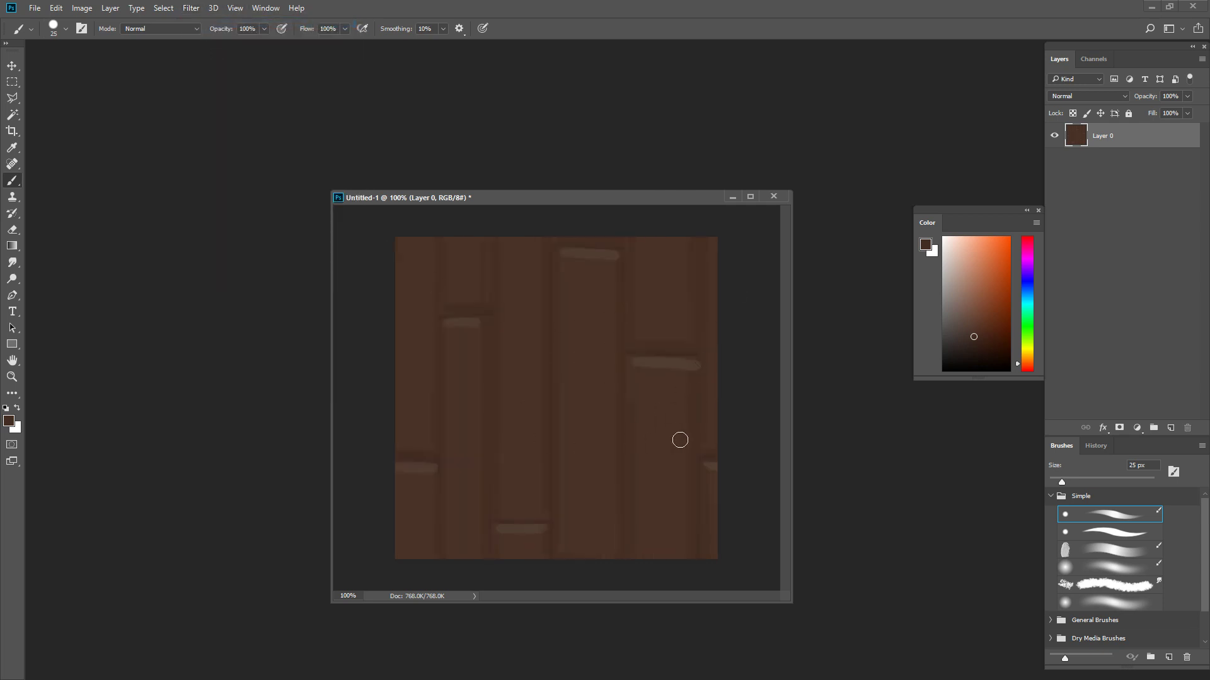
- Shade the left edge of the fifth plank below its horizontal seam with sampled dark brown
left_click(632, 414, "alt")
left_click_drag(634, 364, 632, 430)
key("ctrl+z")
left_click_drag(631, 365, 629, 419)
- Redraw the plank seams as crisp lines with a 9 px brush in a deeper, more saturated brown
key("bracketleft")
left_click(470, 298, "alt")
key("bracketleft")
key("bracketleft")
left_click_drag(489, 240, 497, 323)
key("ctrl+z")
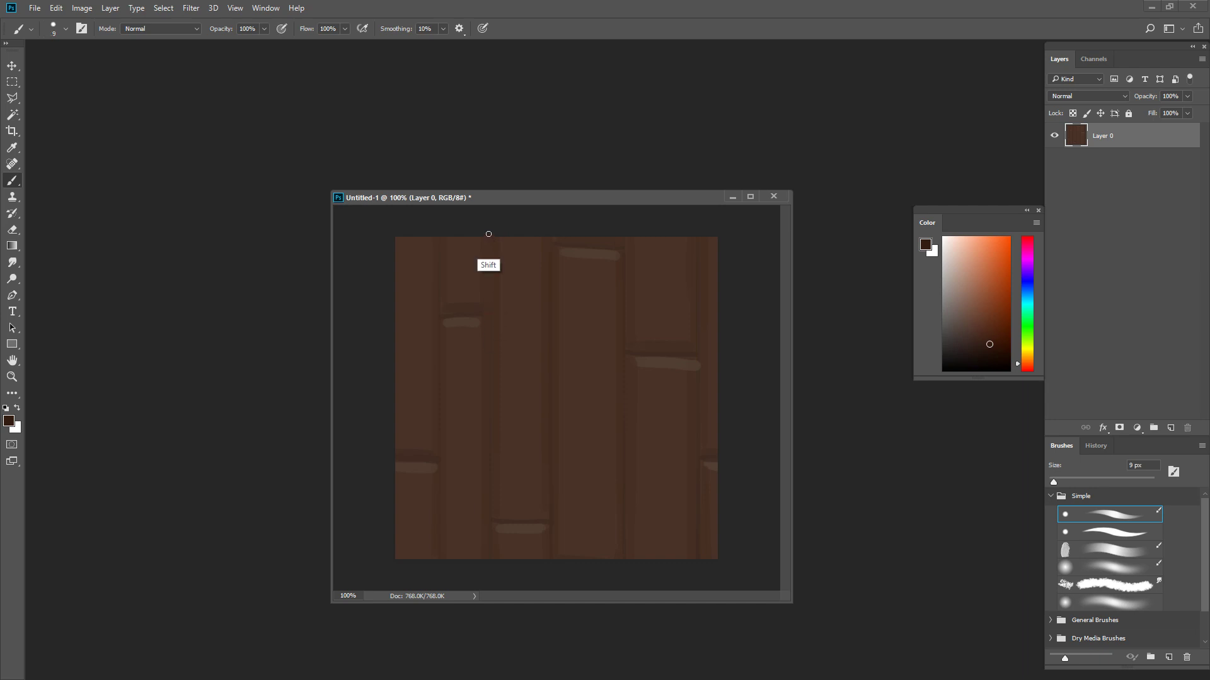
left_click_drag(489, 233, 501, 541)
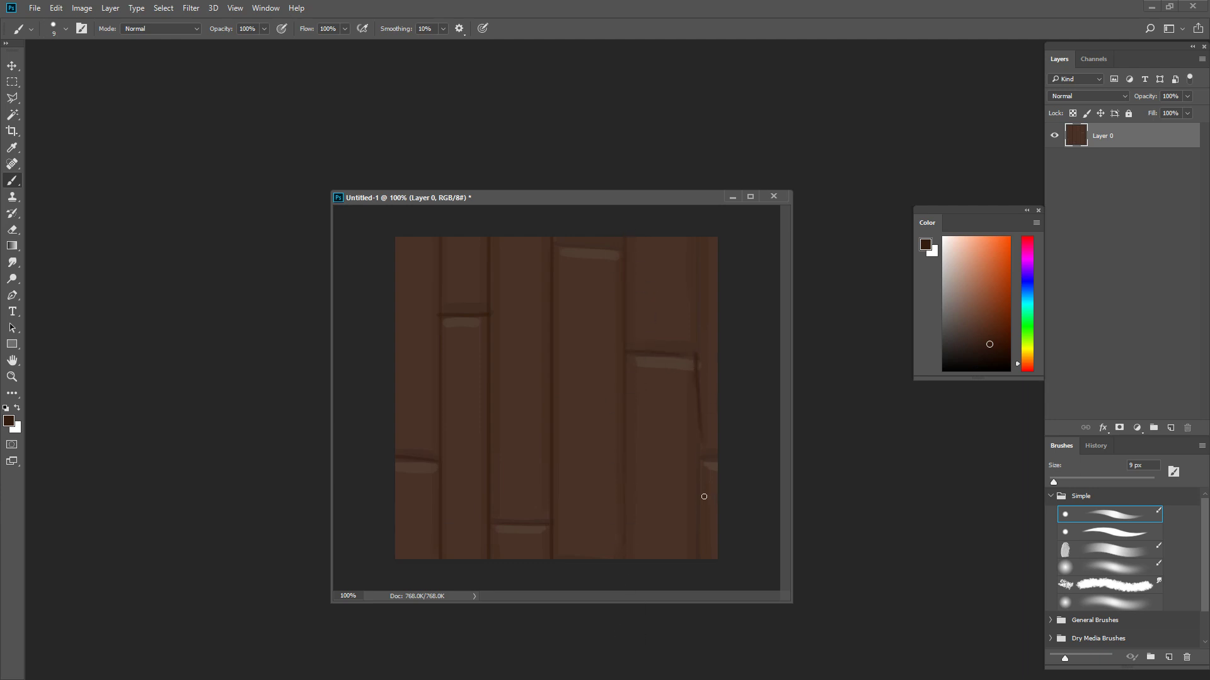
left_click_drag(700, 363, 700, 575)
left_click_drag(701, 363, 701, 239)
- Reapply the Offset filter, darken the first plank's horizontal seam, and enlarge the brush to 20 px
key("ctrl+alt+f")
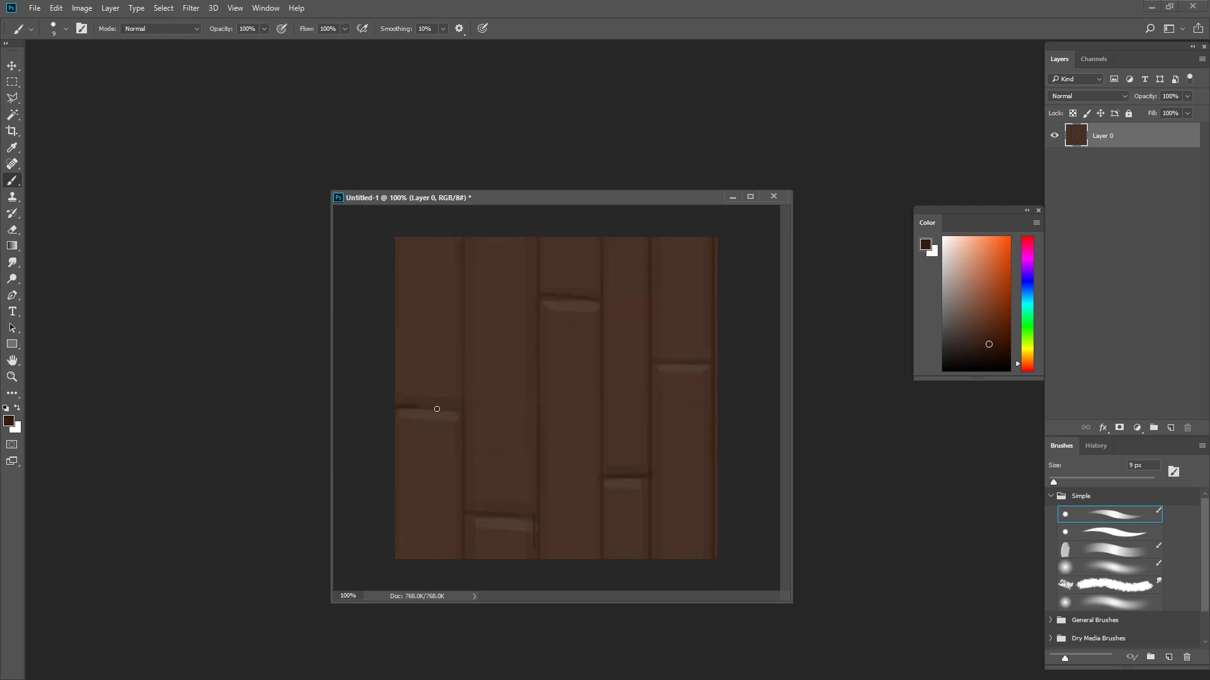
left_click_drag(419, 408, 460, 410)
key("bracketright")
key("bracketright")
- Offset the plank layer by 128 pixels horizontally and 128 pixels vertically with Wrap Around, and return to the Brush tool
left_click(191, 8)
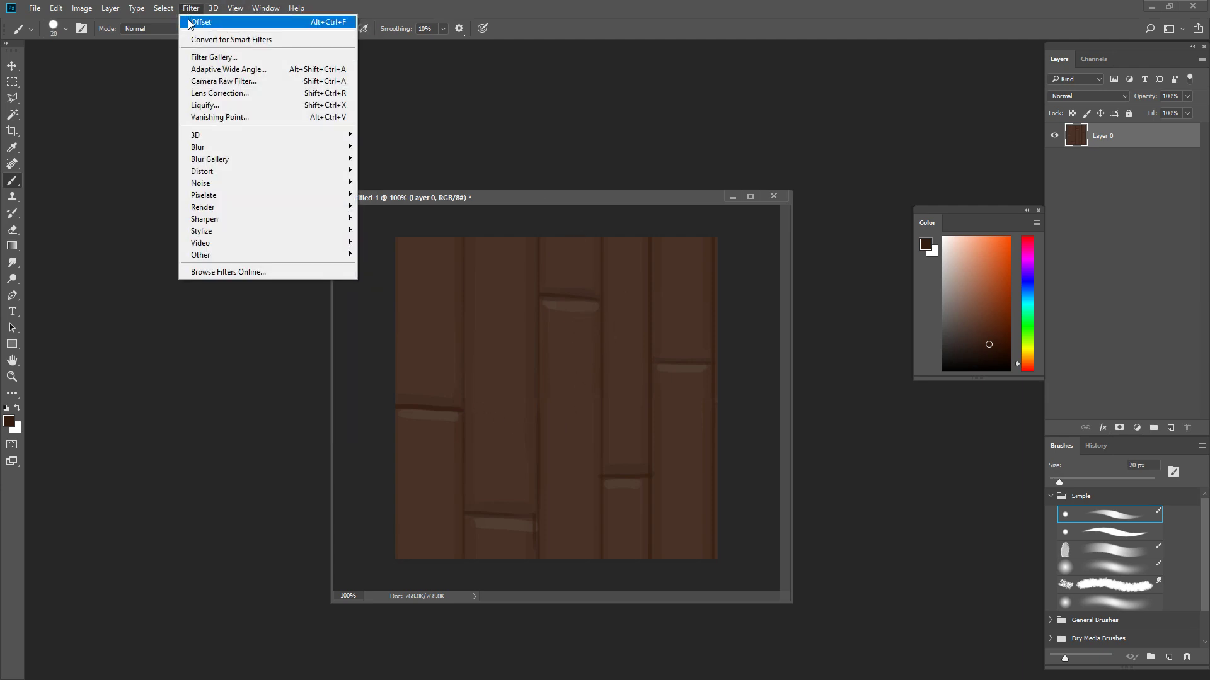
mouse_move(252, 254)
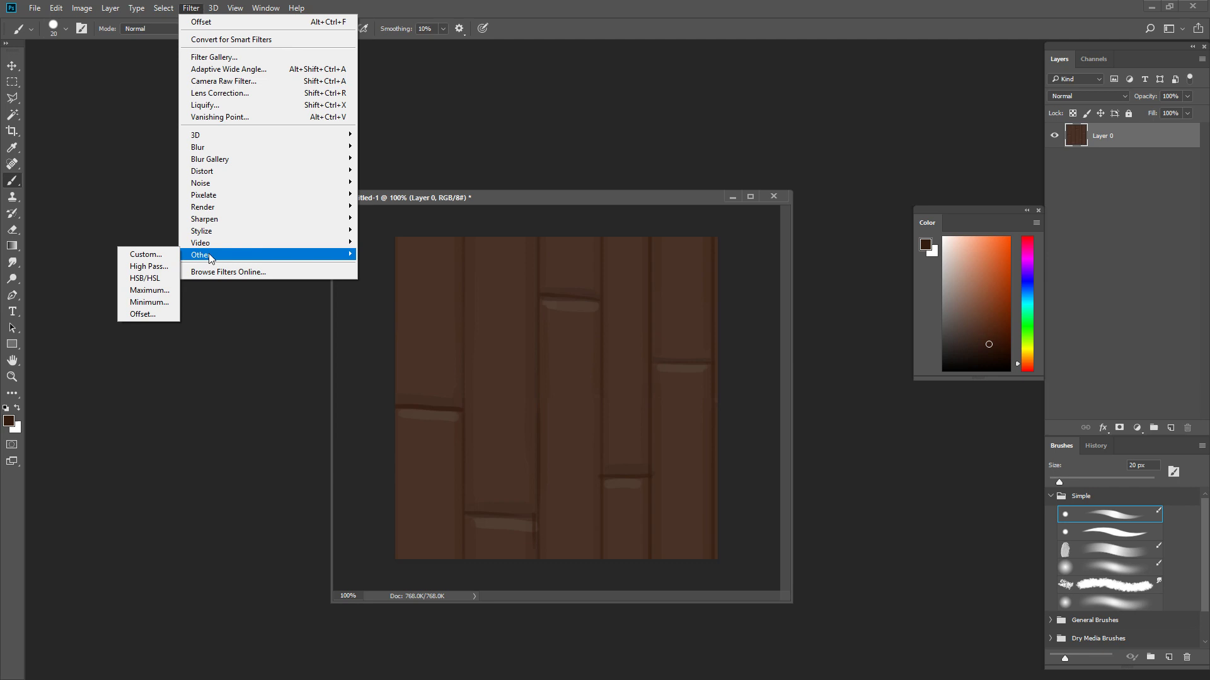
left_click(161, 310)
type("128")
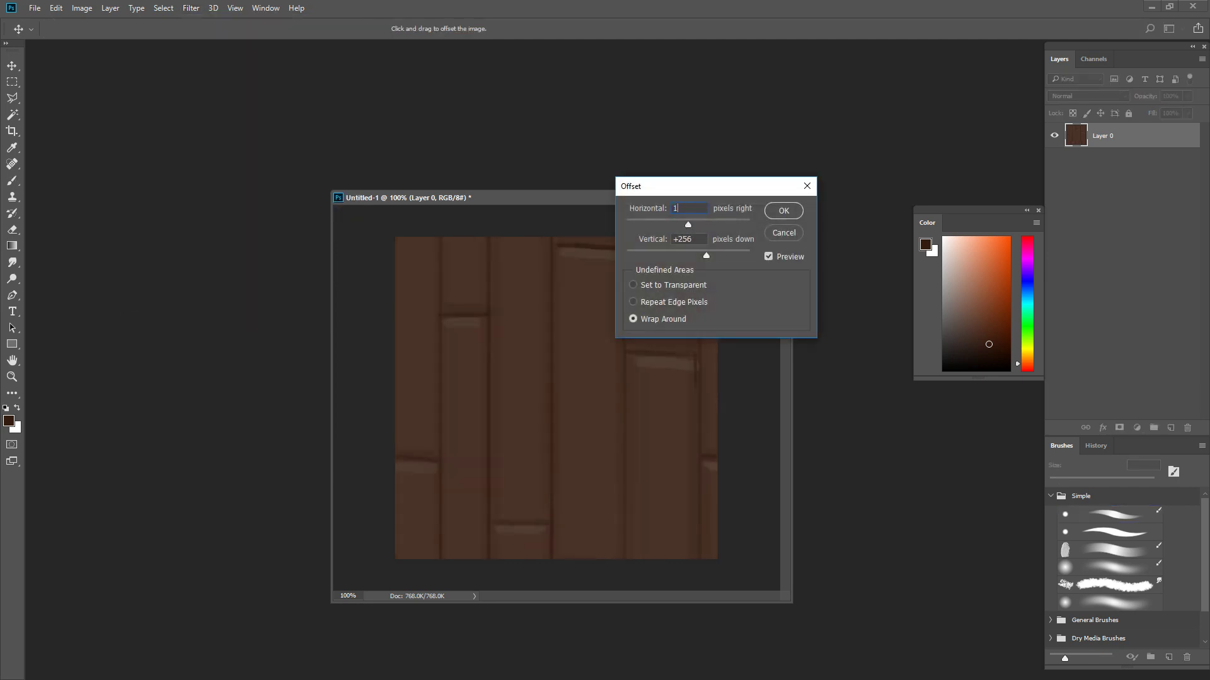
key("Tab")
type("128")
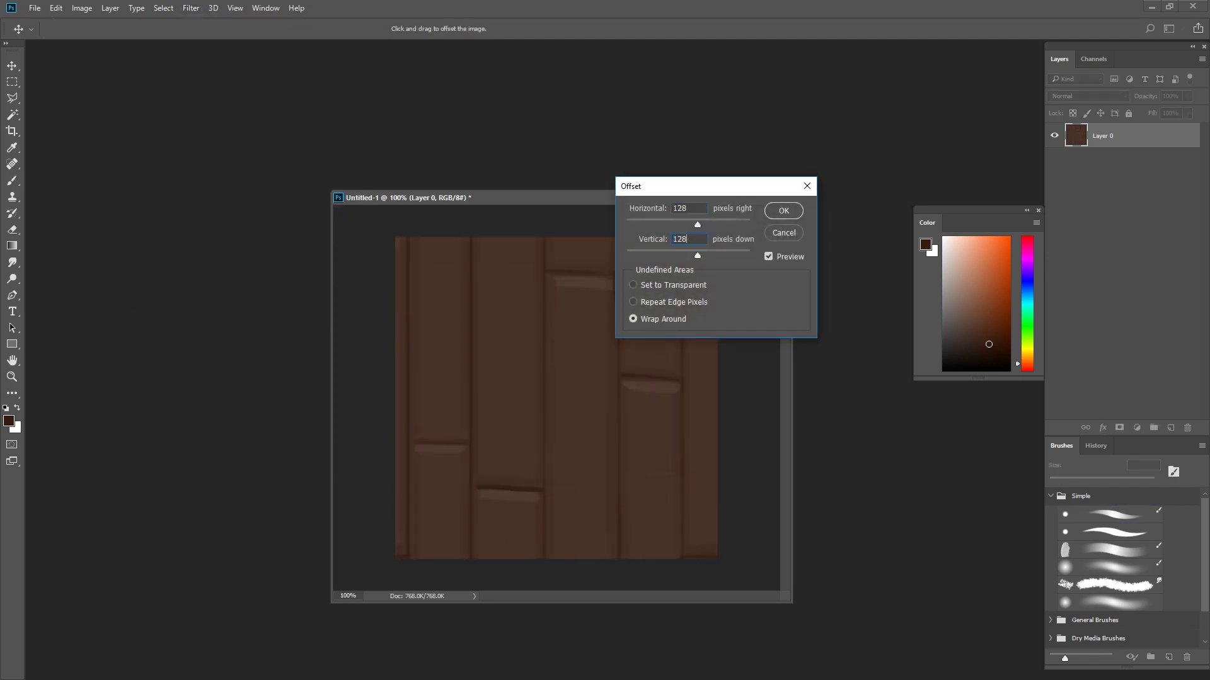
key("Return")
key("b")
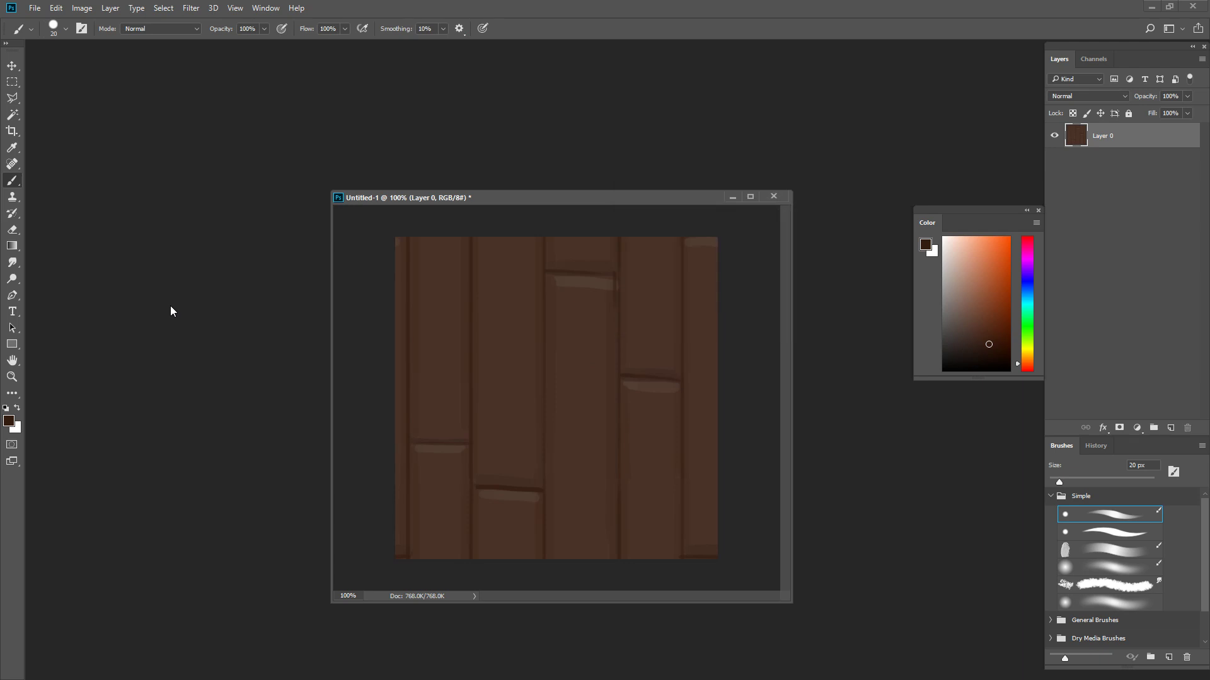
- Shade the third plank's right edge below its horizontal seam in dark brown, and highlight its left edge with a 10 px brush
key("ctrl+f")
key("ctrl+f")
left_click(611, 281, "alt")
key("ctrl+z")
left_click(614, 303, "alt")
left_click_drag(613, 291, 614, 362)
key("ctrl+z")
left_click_drag(613, 294, 614, 344)
left_click(610, 283, "alt")
key("bracketleft")
left_click_drag(557, 285, 555, 358)
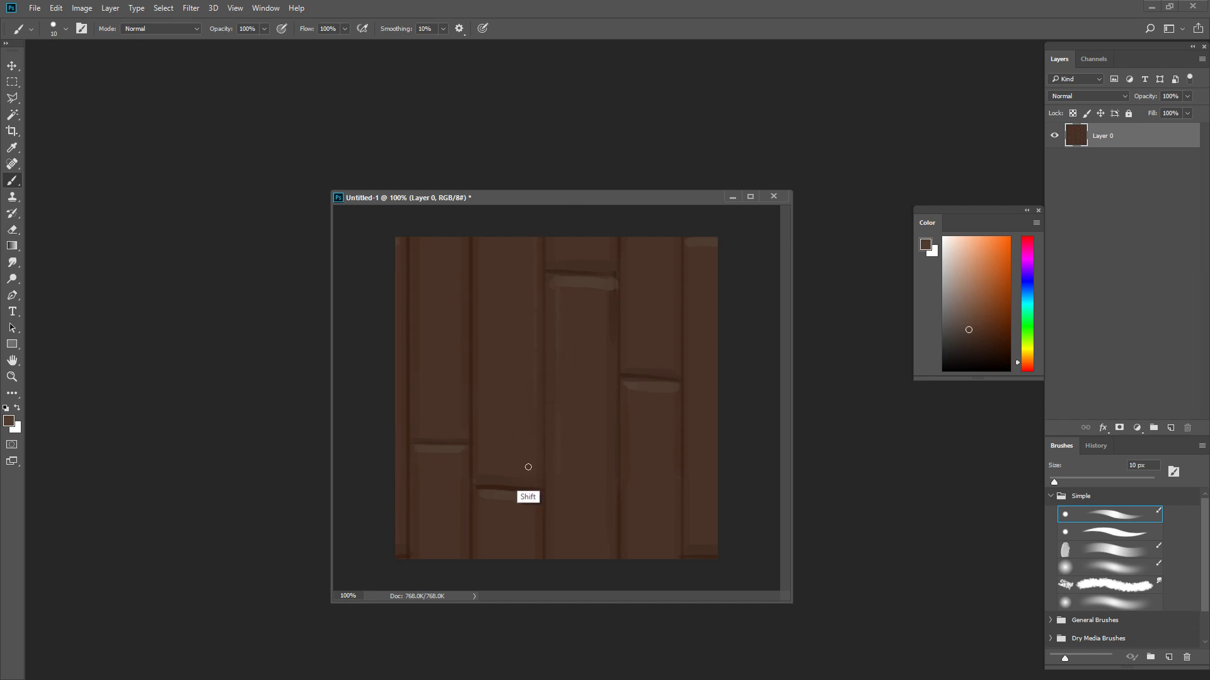
- Paint soft vertical wood-grain strokes down the second and third planks in sampled dark brown with a 20 to 25 px brush
key("bracketright")
key("bracketright")
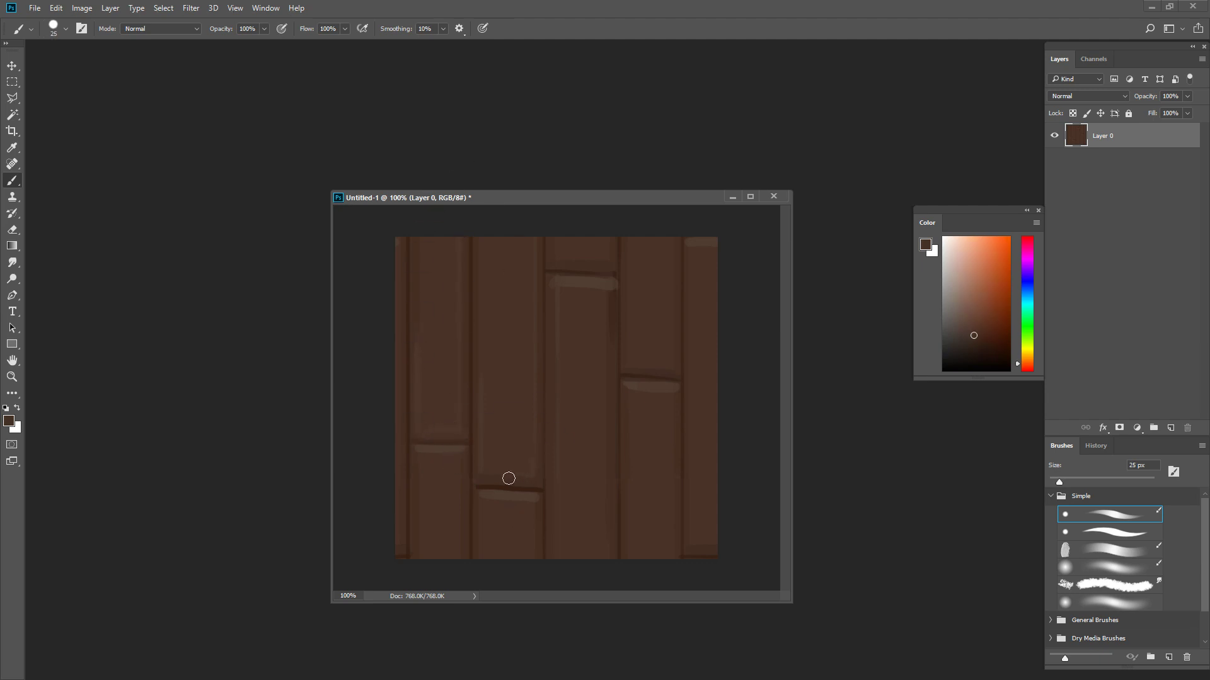
key("bracketleft")
left_click_drag(494, 317, 497, 340)
key("bracketright")
left_click_drag(576, 324, 598, 549)
left_click_drag(582, 418, 590, 580)
left_click_drag(580, 277, 577, 457)
key("bracketleft")
key("bracketright")
- Reapply the Offset filter and extend the wood grain and edge shading across the planks with varying brush sizes
key("ctrl+alt+f")
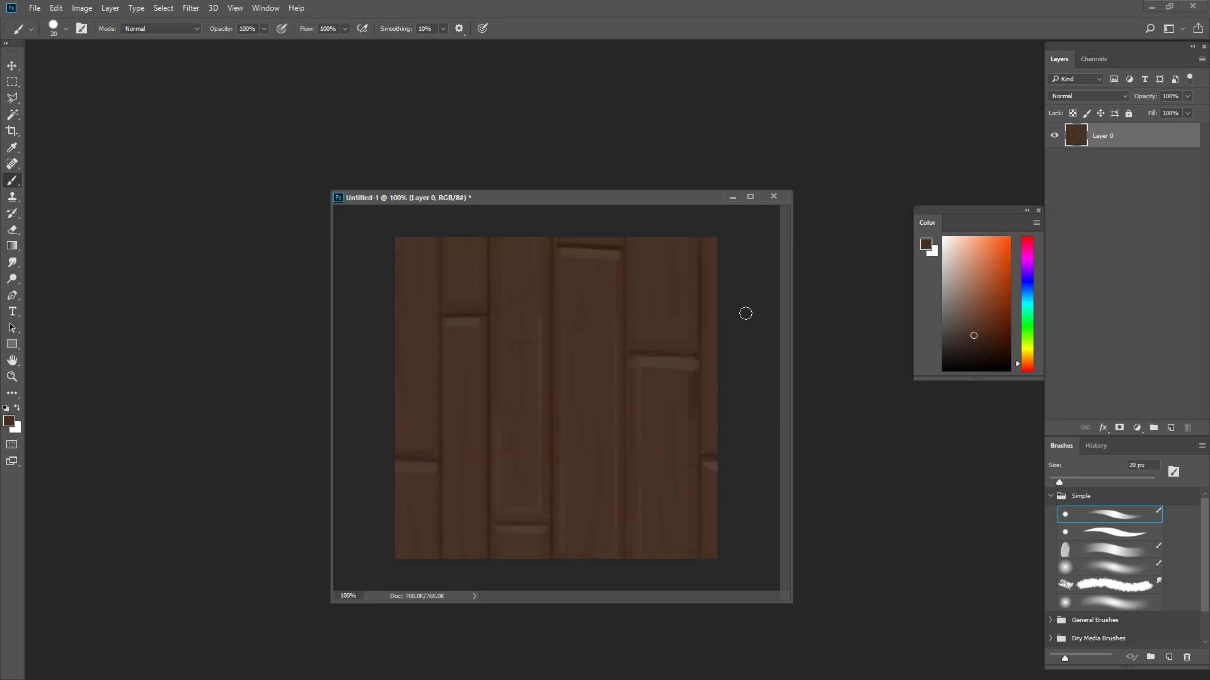
key("bracketleft")
key("bracketright")
key("bracketright")
key("bracketleft")
key("bracketleft")
key("bracketright")
key("bracketright")
- Reapply the Offset filter and brush grain in a sampled brown onto the middle of the second plank
key("ctrl+alt+f")
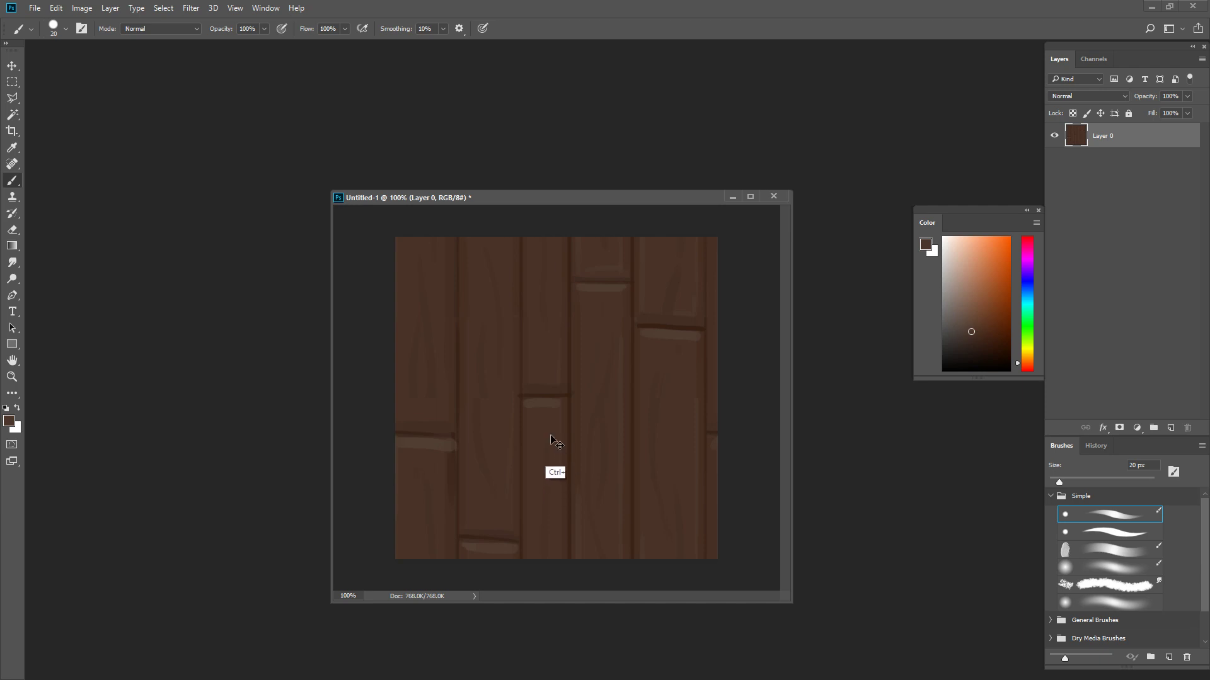
left_click(478, 408, "alt")
key("bracketleft")
left_click(483, 378, "alt")
key("bracketright")
- Sample the light brown of the fifth plank's highlight and brush it along the second plank's left and right edges at 10 px
left_click(660, 328, "alt")
key("bracketleft")
left_click_drag(465, 239, 470, 410)
left_click_drag(470, 241, 469, 266)
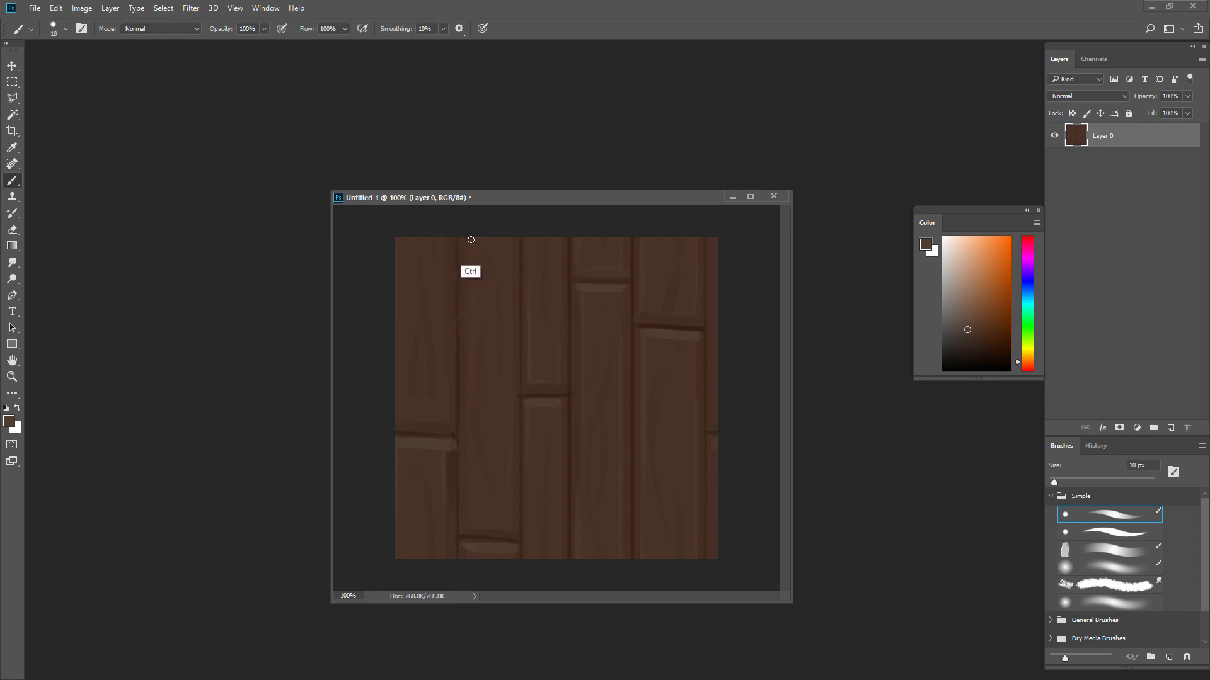
key("bracketright")
key("bracketleft")
key("shift")
left_click_drag(510, 235, 511, 295)
left_click(511, 271, "alt")
- Paint more subtle grain on the fourth and fifth planks in sampled browns, varying the brush between 10 and 20 px
key("bracketright")
key("bracketleft")
key("bracketleft")
key("bracketright")
key("bracketright")
left_click(666, 440, "alt")
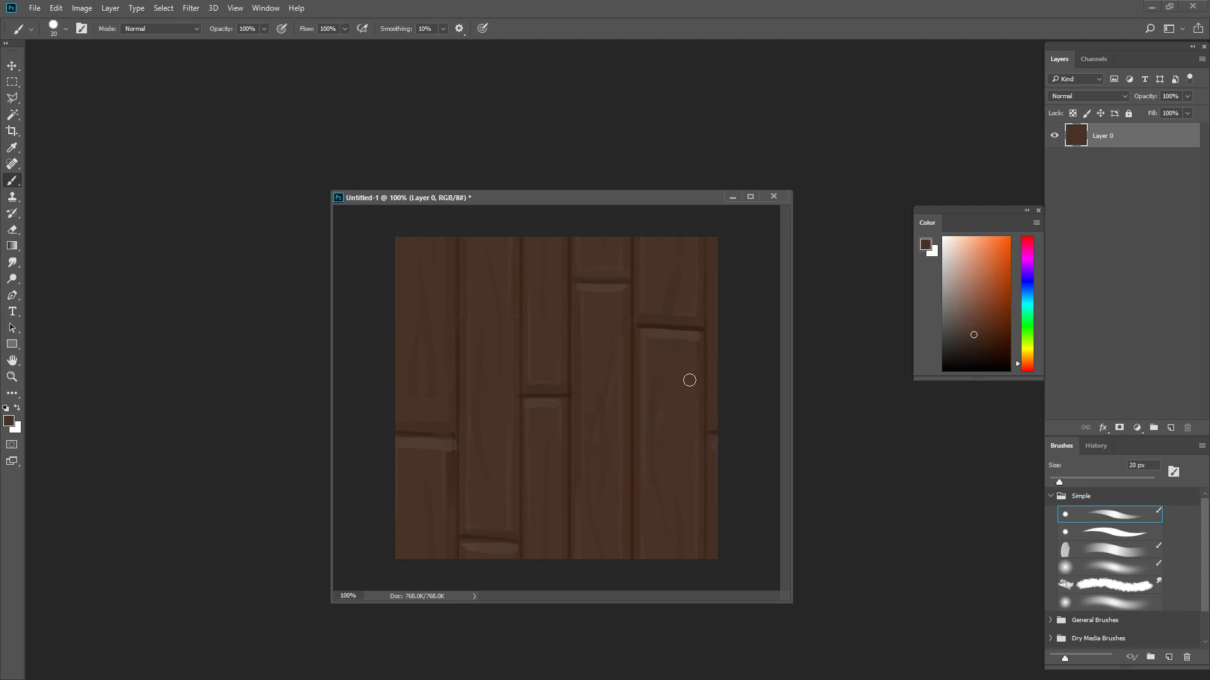
left_click(703, 353, "alt")
key("bracketleft")
left_click_drag(668, 359, 673, 495)
left_click(682, 332, "alt")
key("bracketleft")
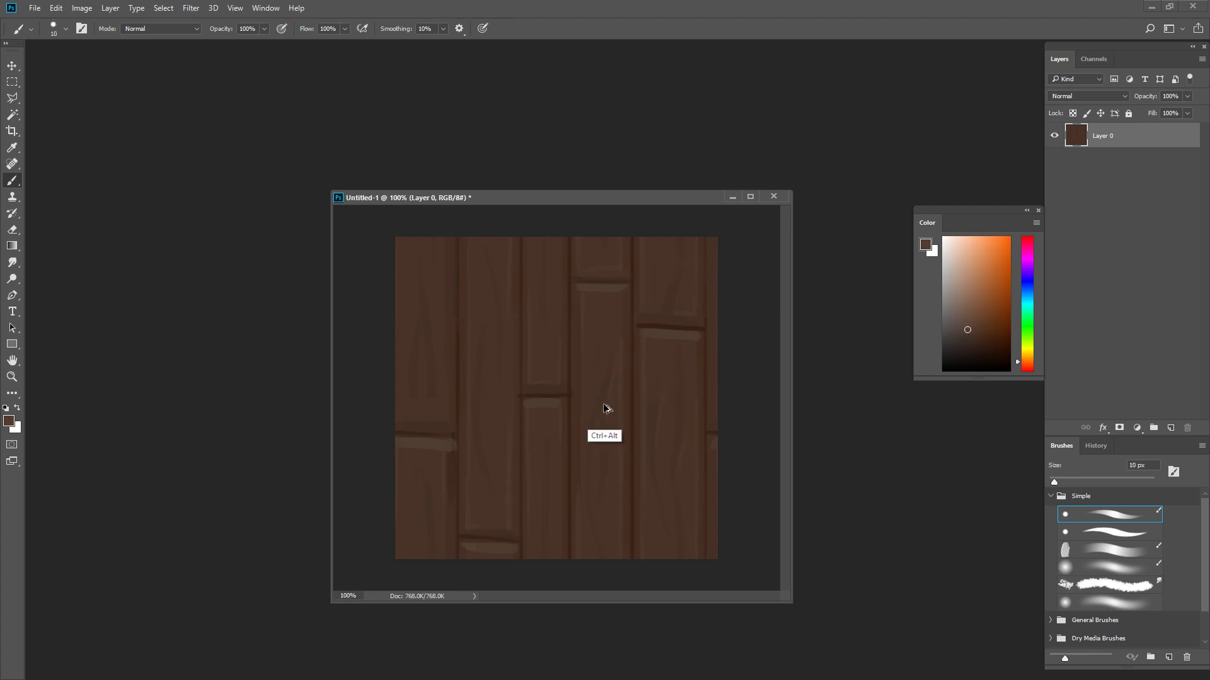
- Reapply the Offset filter and retouch the second plank's right corner just below its horizontal seam with sampled browns
key("ctrl+alt+f")
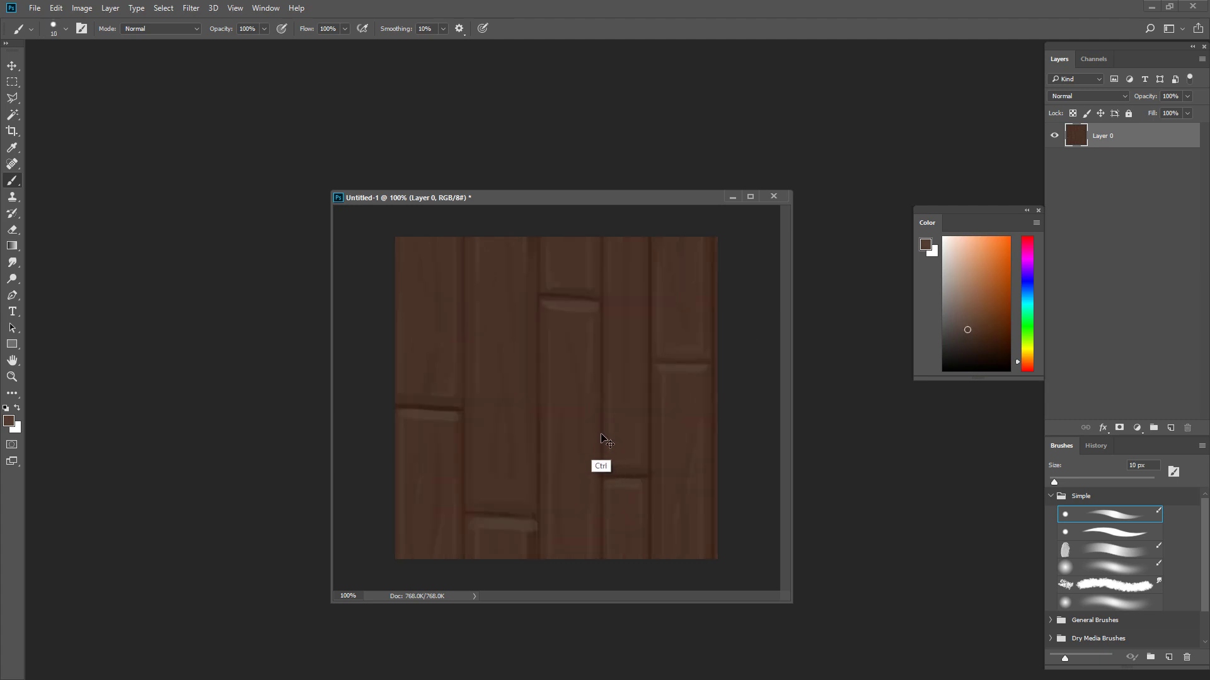
left_click(531, 529, "alt")
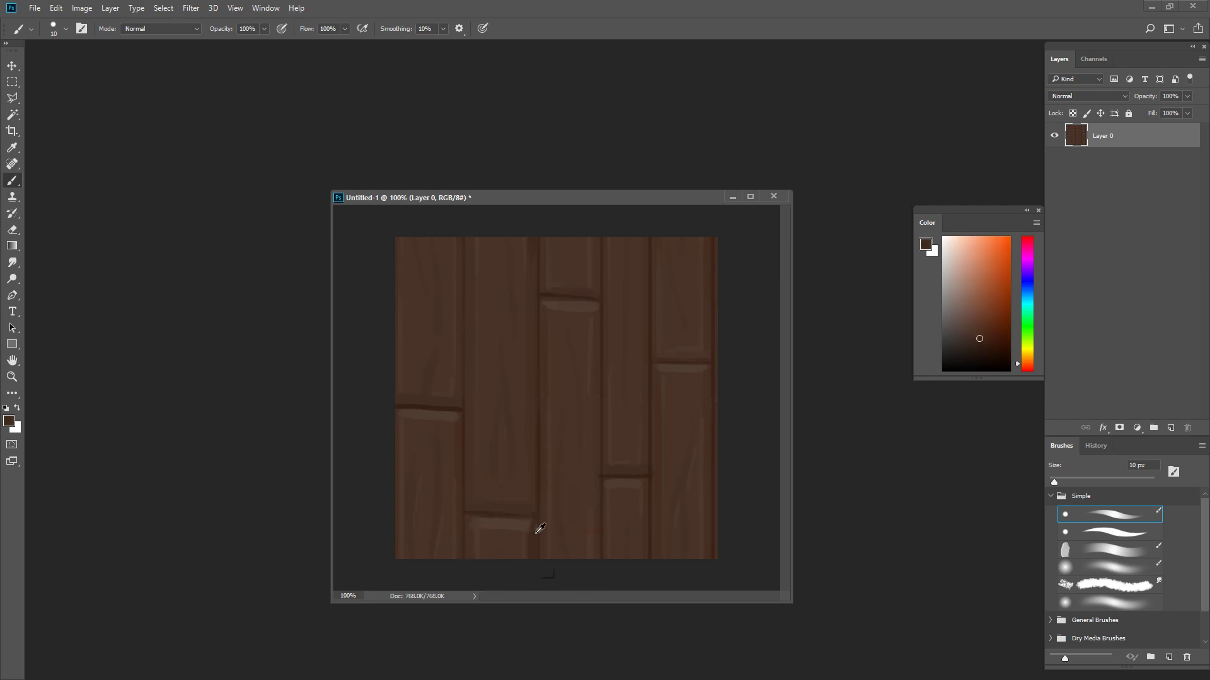
left_click(535, 530, "alt")
left_click(568, 304, "alt")
- Refine the grain on the second plank above its horizontal seam with sampled browns and a 10 px brush
left_click(493, 470, "alt")
key("bracketright")
left_click(514, 467, "alt")
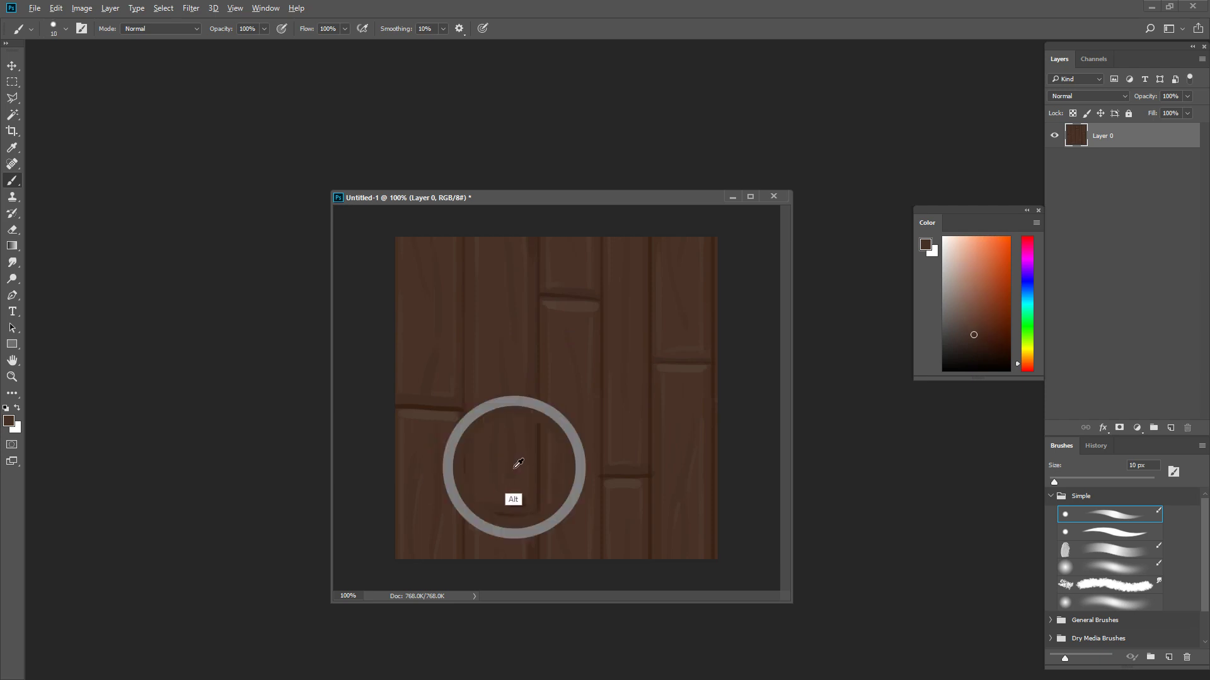
key("bracketleft")
left_click(505, 360, "alt")
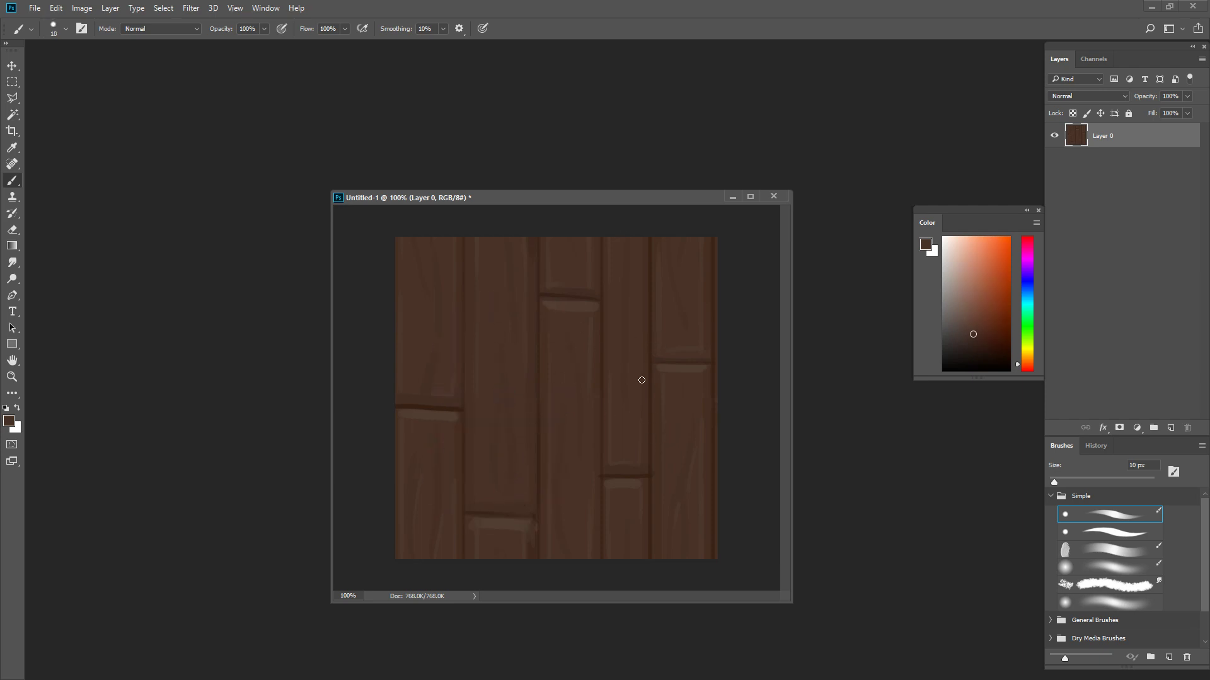
left_click(664, 385, "alt")
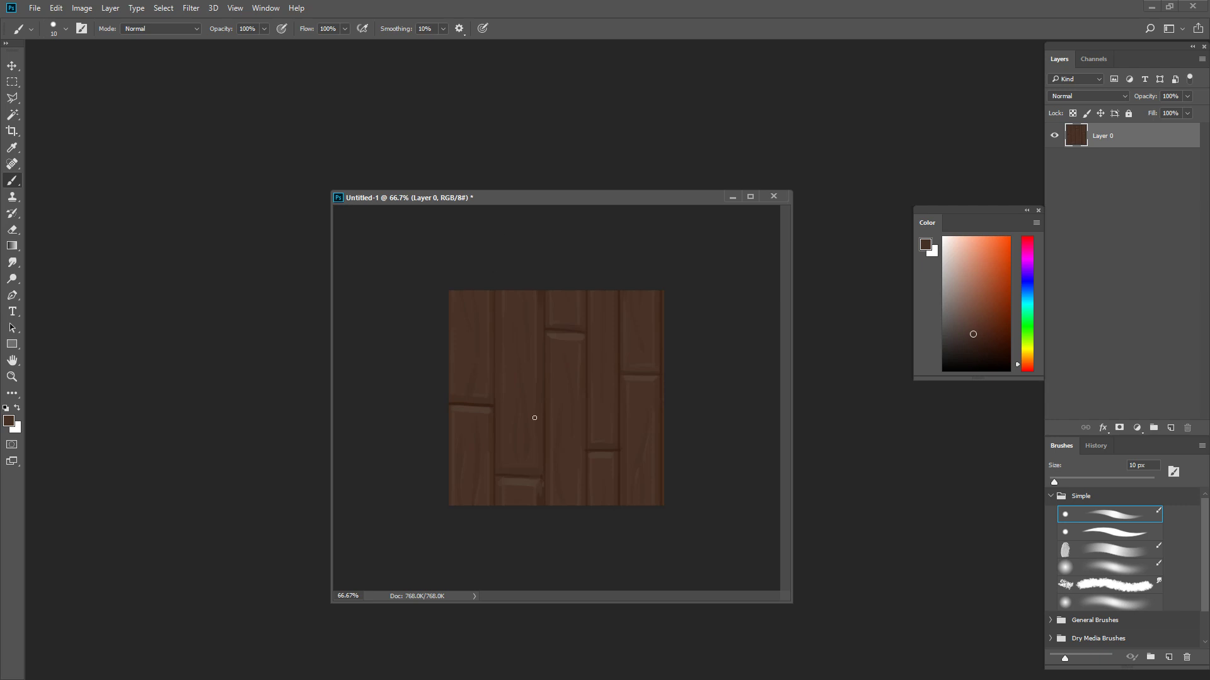
- Set the brush to 20 px, show the texture at 66.7%, and reposition and enlarge the document window
key("bracketright")
key("ctrl+plus")
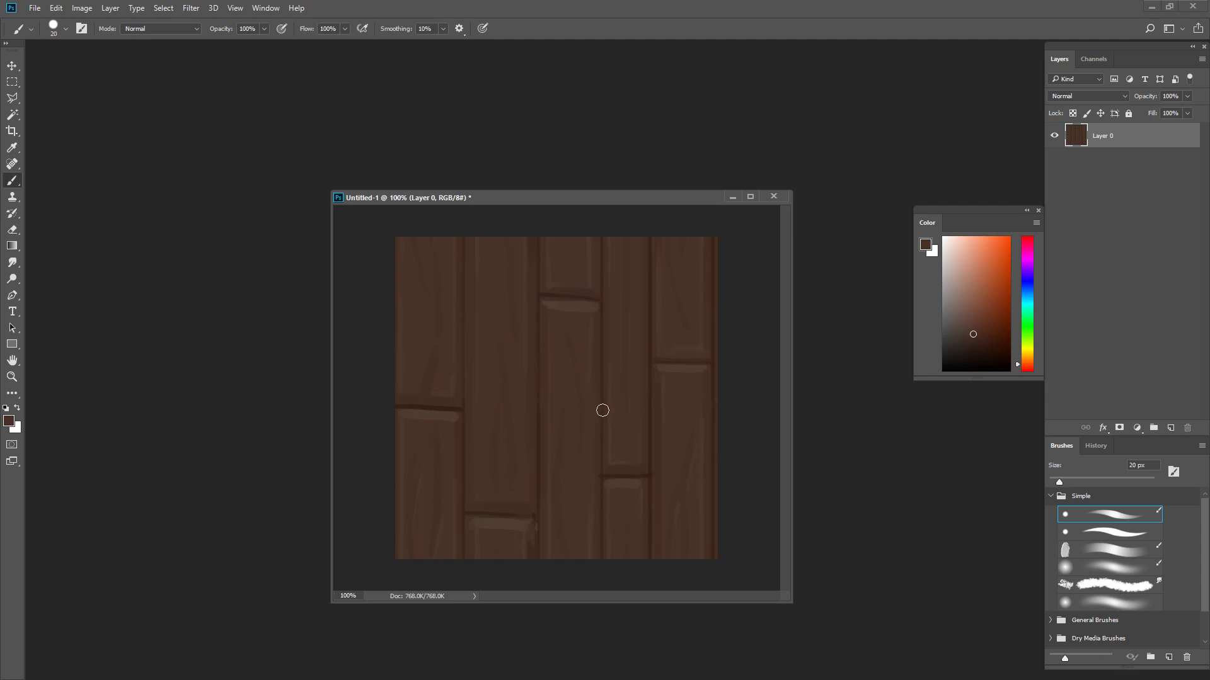
key("ctrl+minus")
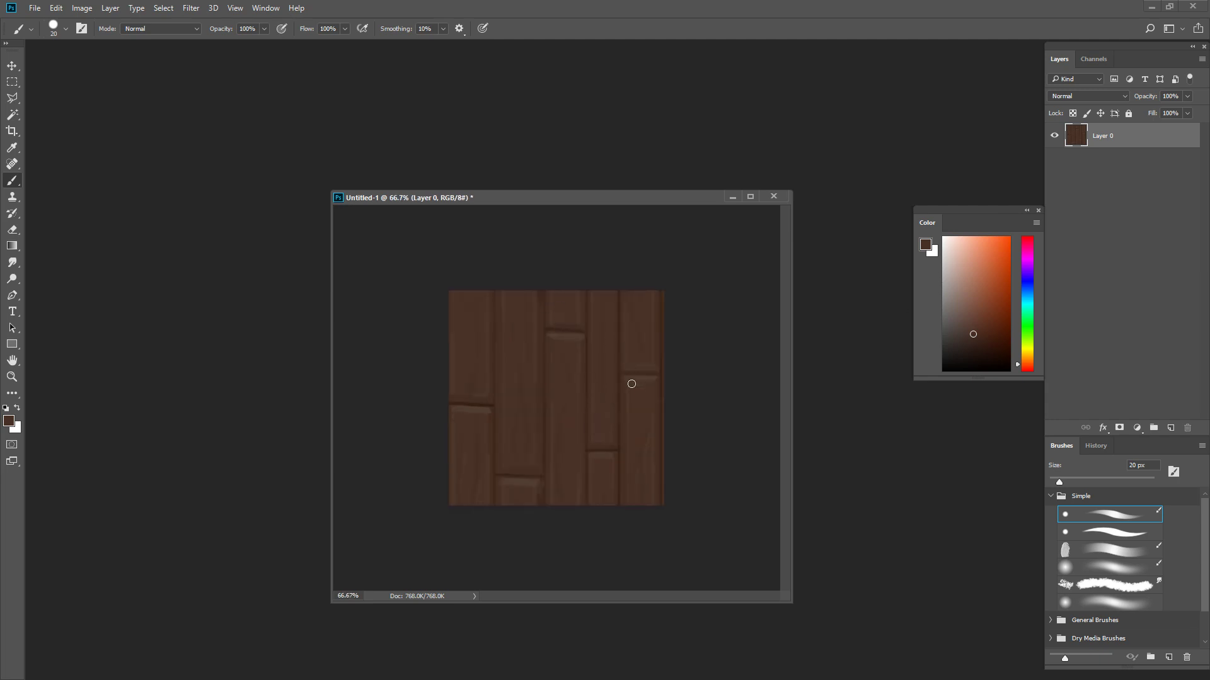
left_click_drag(569, 198, 544, 125)
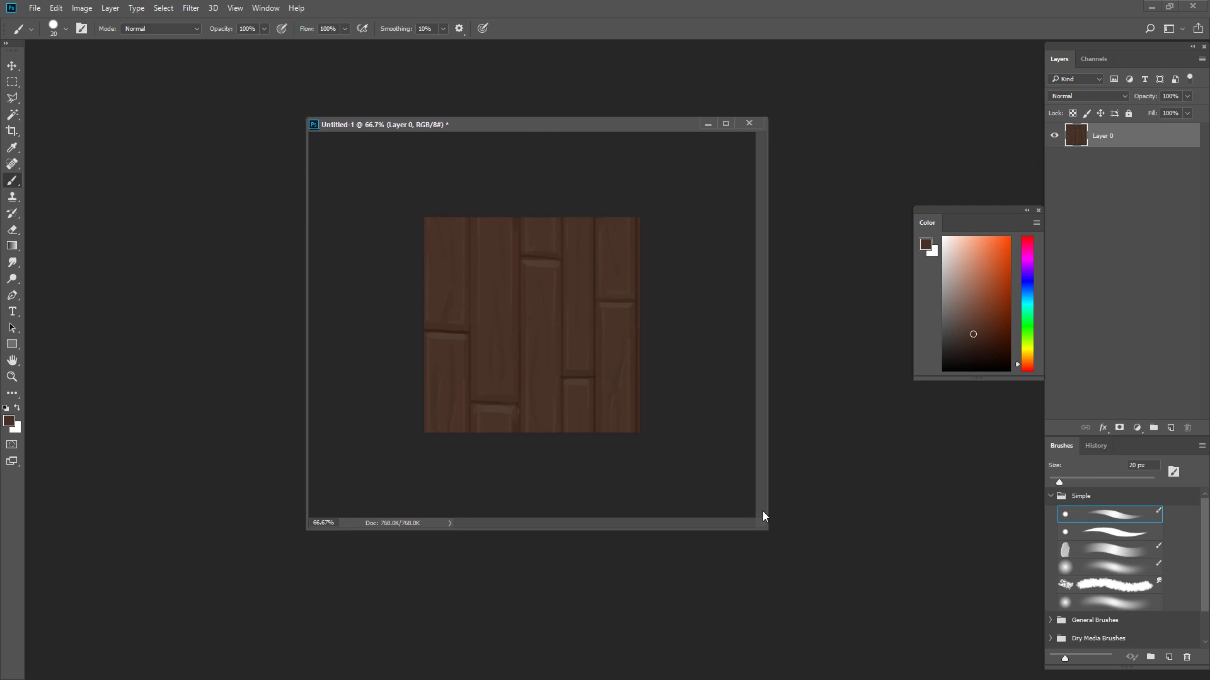
left_click_drag(761, 525, 799, 576)
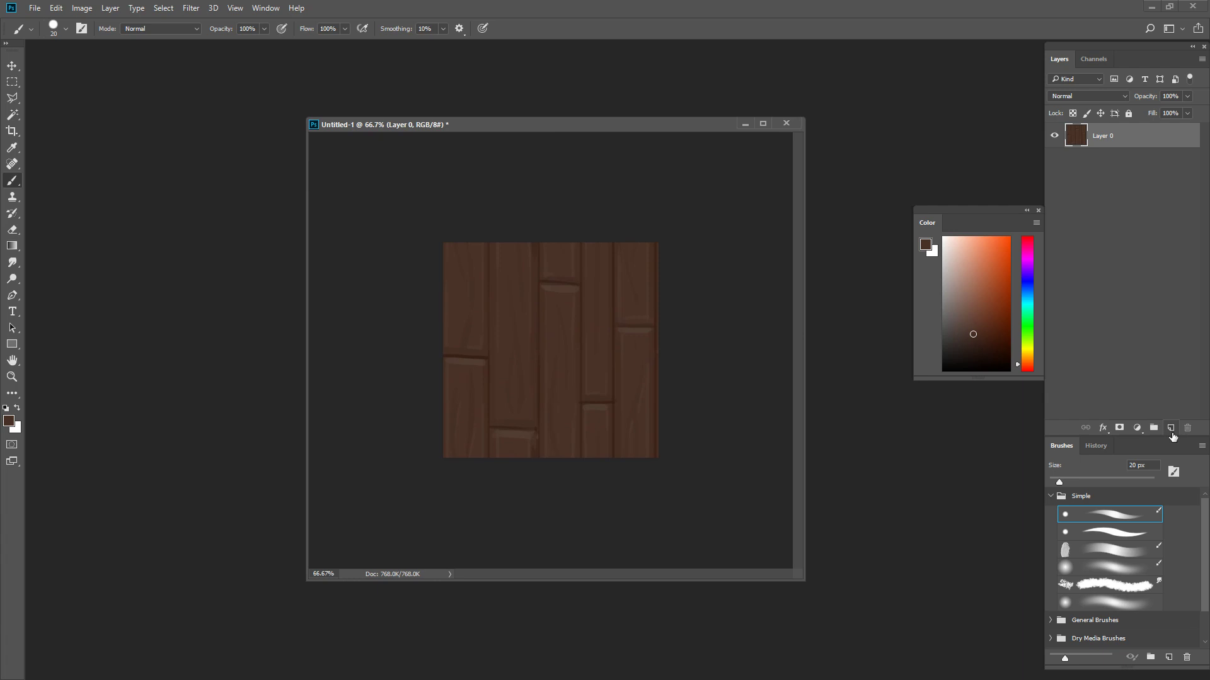
- Add a new layer above the planks and choose a lighter reddish brown as the foreground color
left_click(1172, 430)
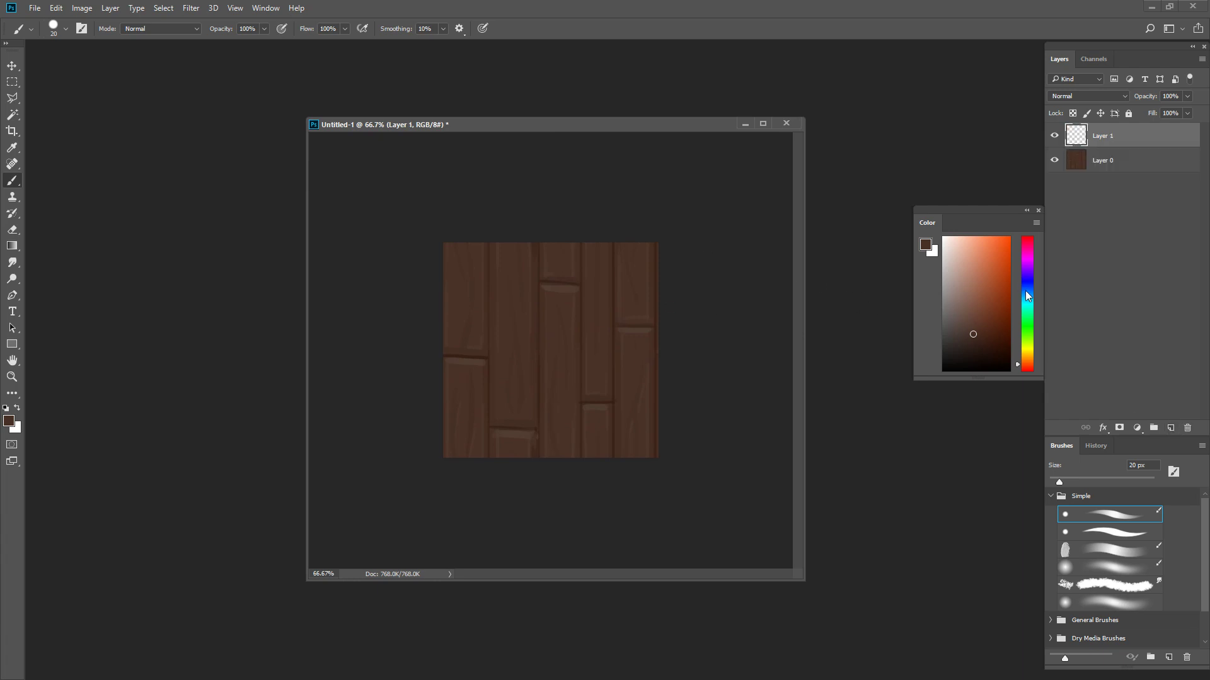
left_click(991, 305)
left_click(983, 287)
- Paint thin highlights down the third plank's left edge and along its top below the horizontal seam with a 9 px brush
key("[")
left_click_drag(534, 277, 533, 366)
key("ctrl+z")
key("[")
left_click(970, 290)
key("[")
left_click_drag(548, 291, 547, 415)
key("ctrl+z")
left_click_drag(546, 292, 546, 434)
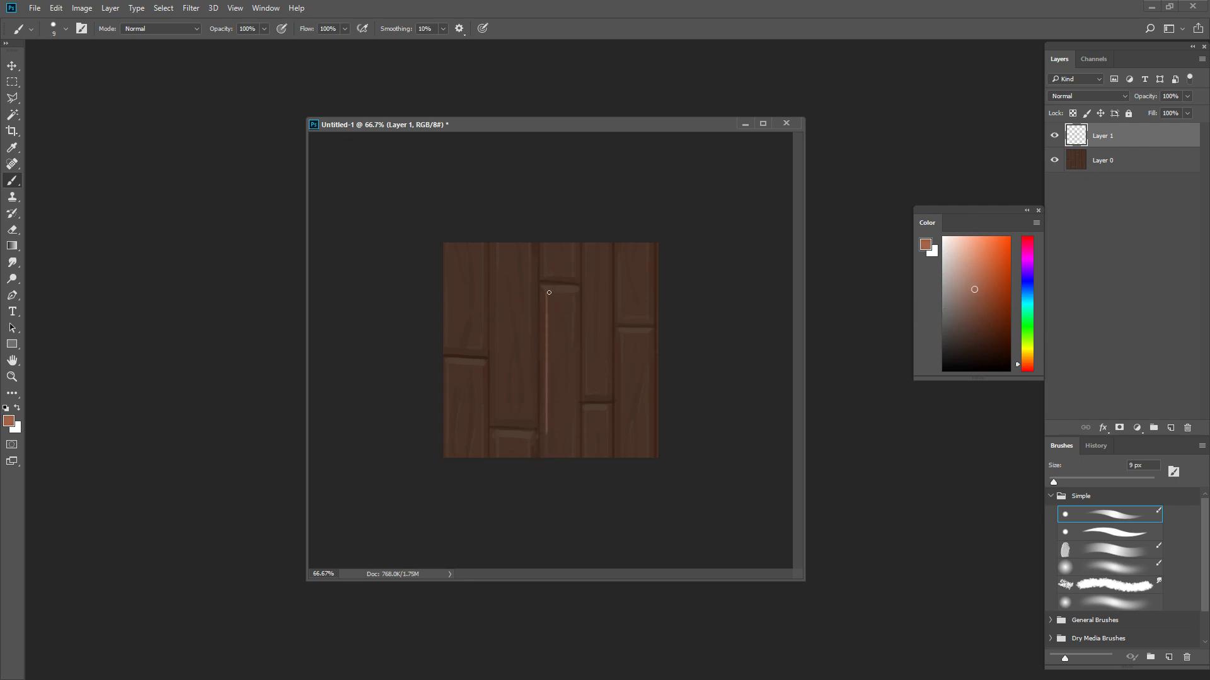
left_click_drag(548, 292, 575, 294)
- Reapply the last Offset filter to the highlight layer and separately to the plank layer
key("ctrl+alt+f")
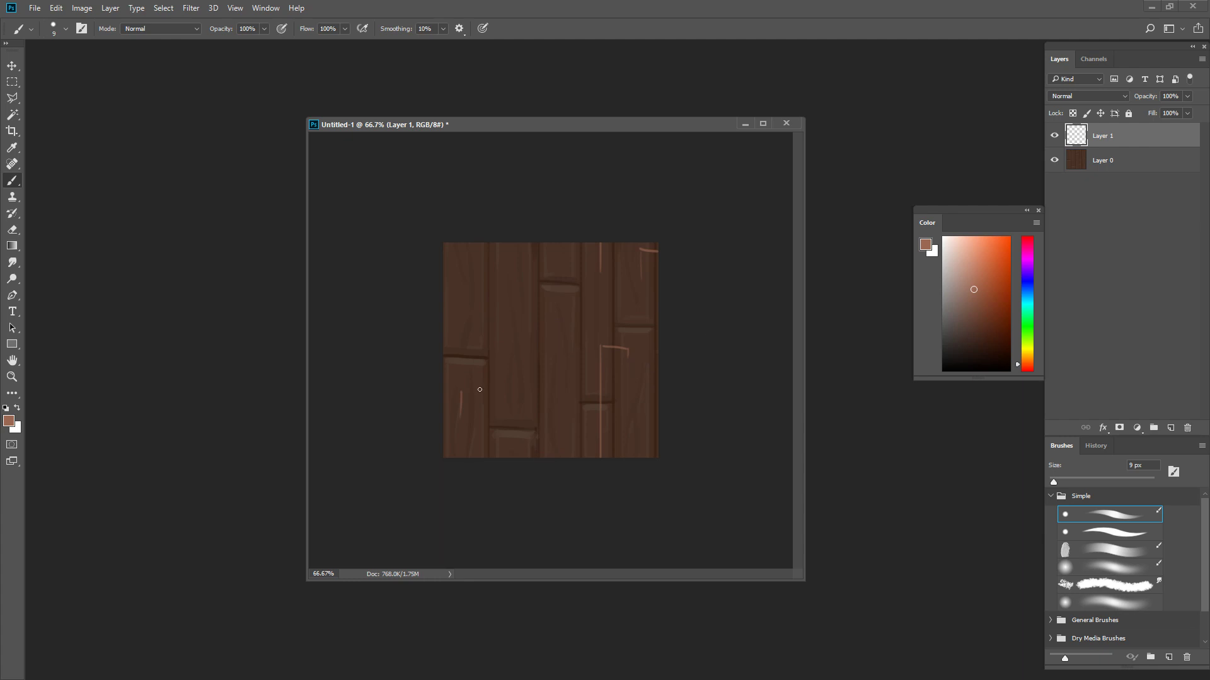
left_click(1145, 169)
key("ctrl+alt+f")
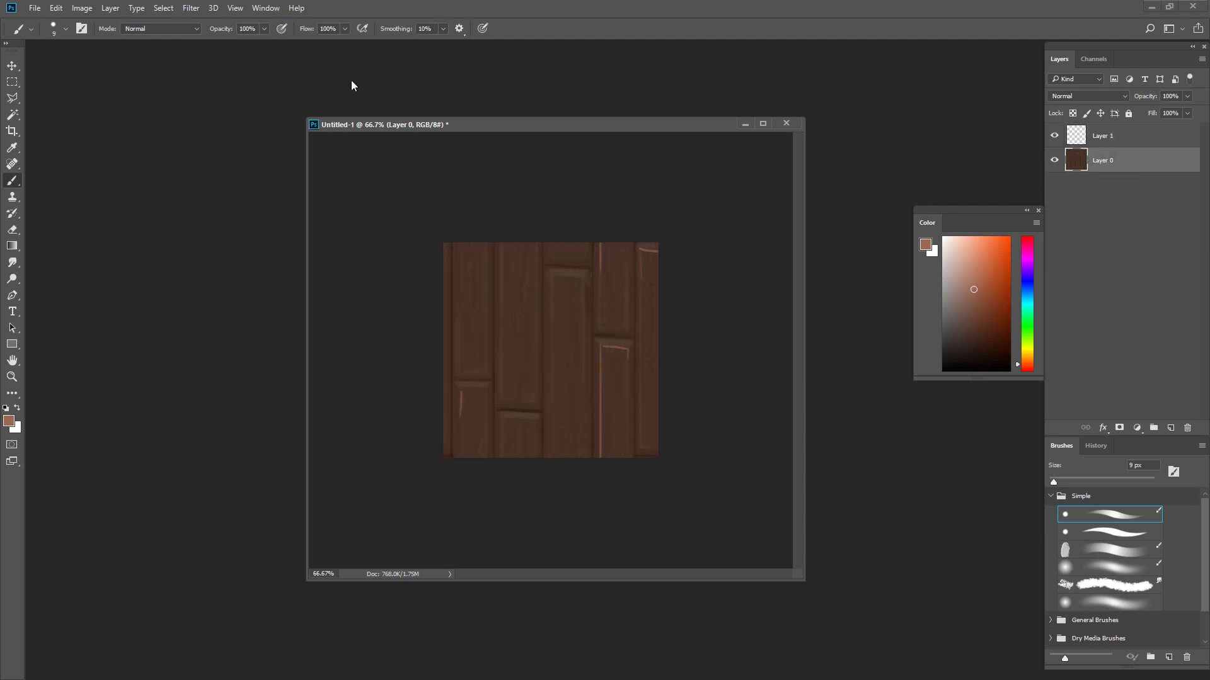
- Offset Layer 0 once more with the last filter settings, and repeat the same offset on Layer 1
left_click(188, 9)
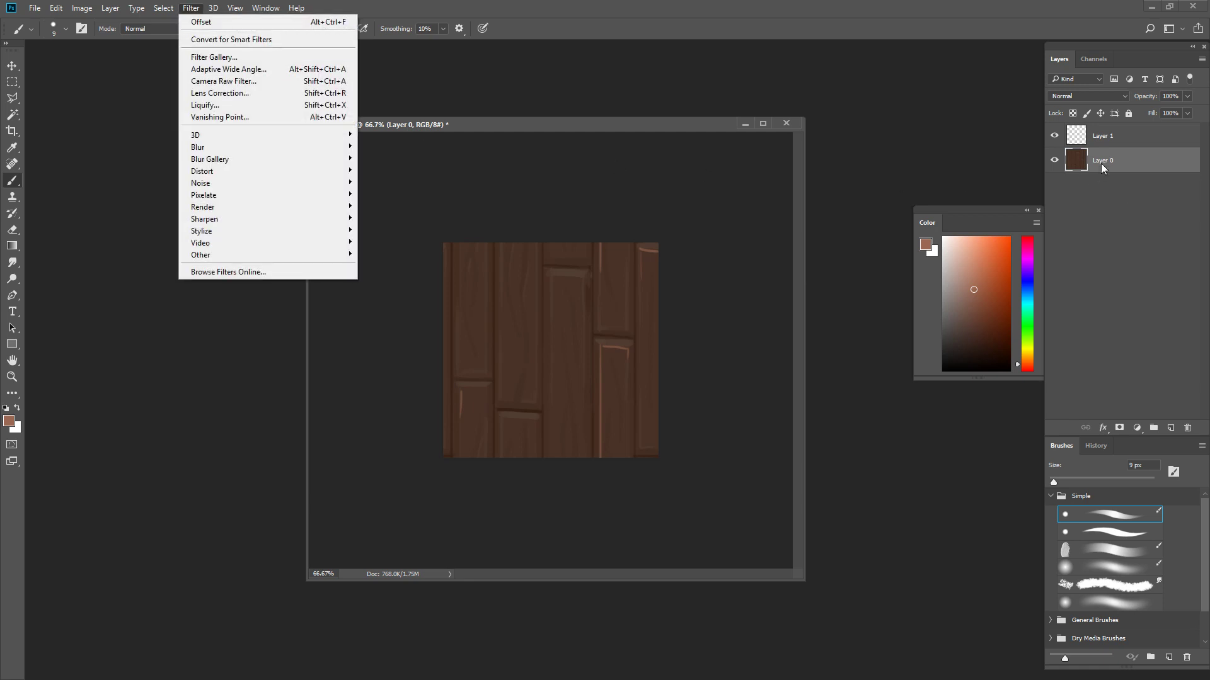
left_click(1101, 164)
key("ctrl+alt+f")
left_click(1122, 144)
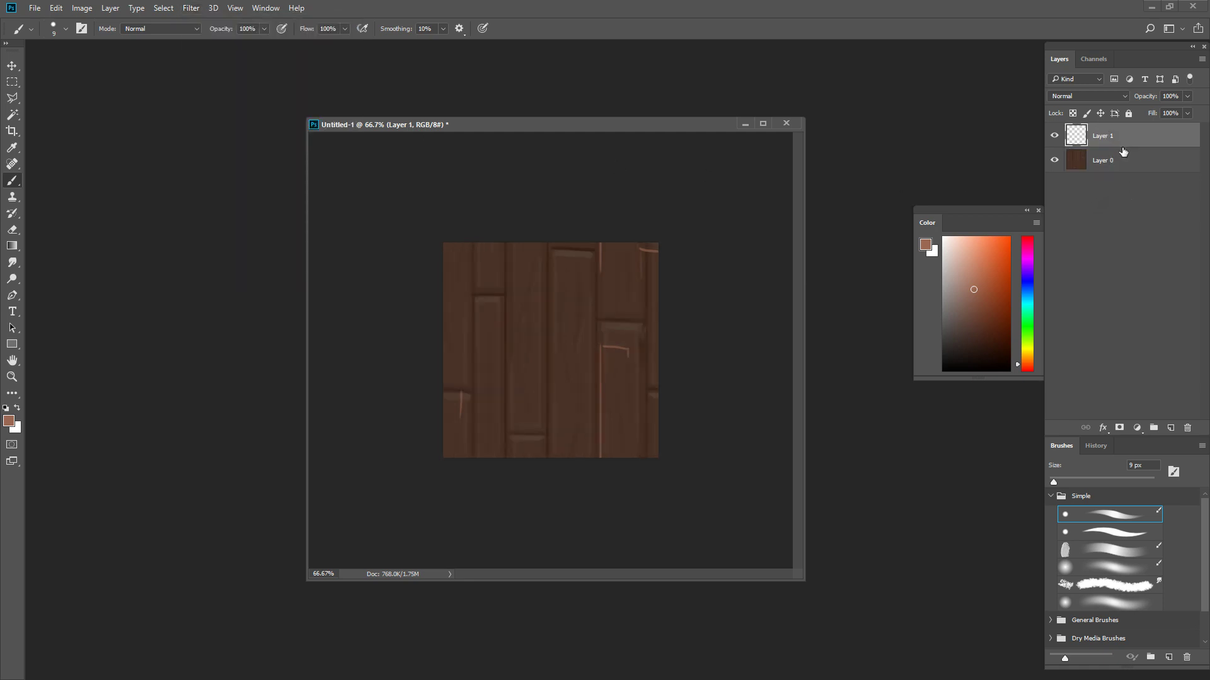
key("ctrl+f")
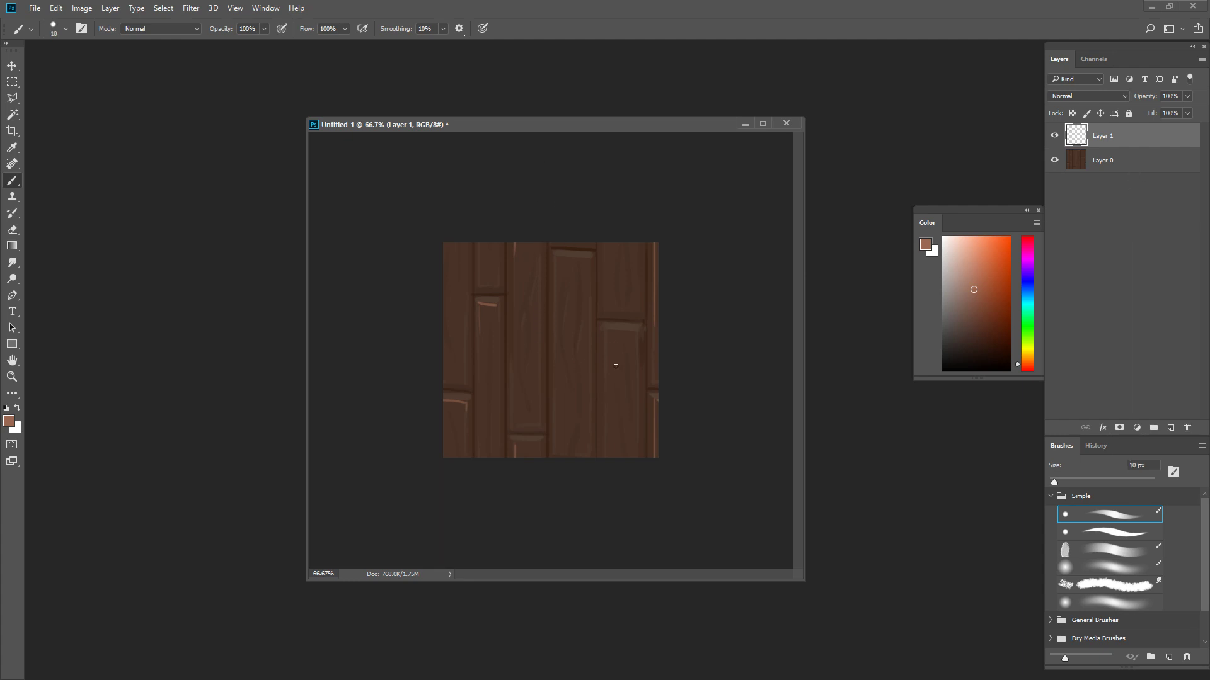
- Enlarge the brush to 25 px
key("bracketright")
key("bracketright")
key("bracketright")
key("bracketright")
key("bracketleft")
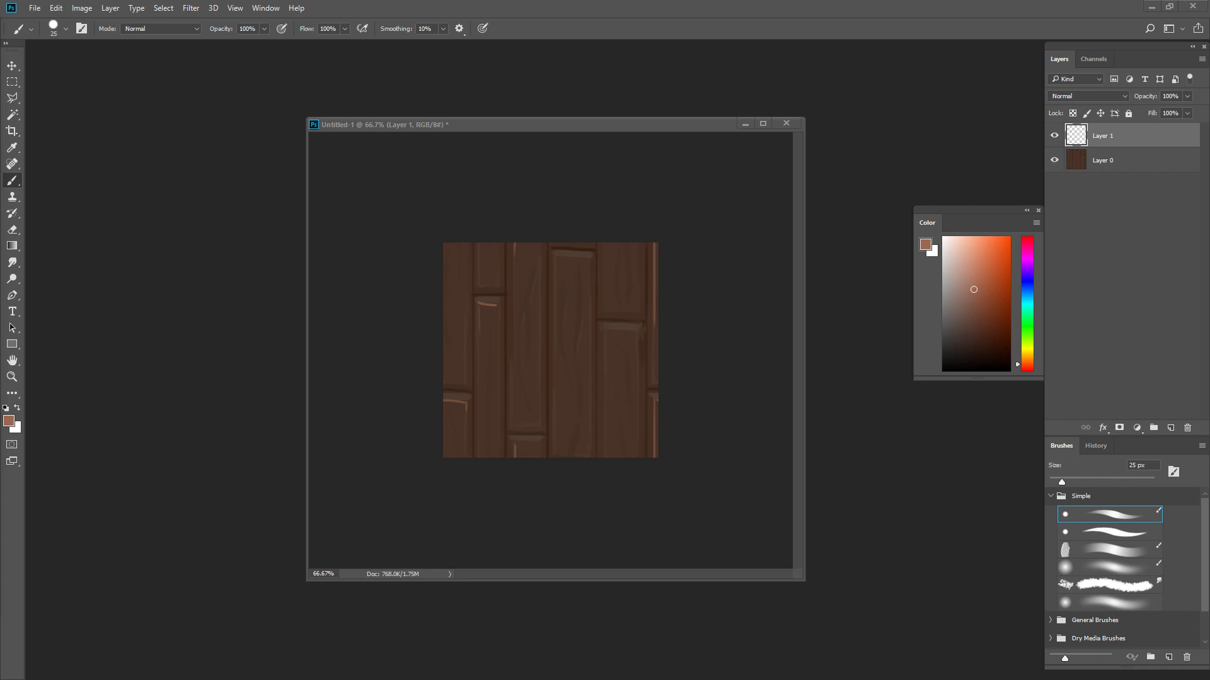
- Switch to the browser and examine the Photoshop actions, filters and scripts for offsetting and tiling on the Polycount PhotoshopTools wiki page
left_click_drag(0, 110, 539, 79)
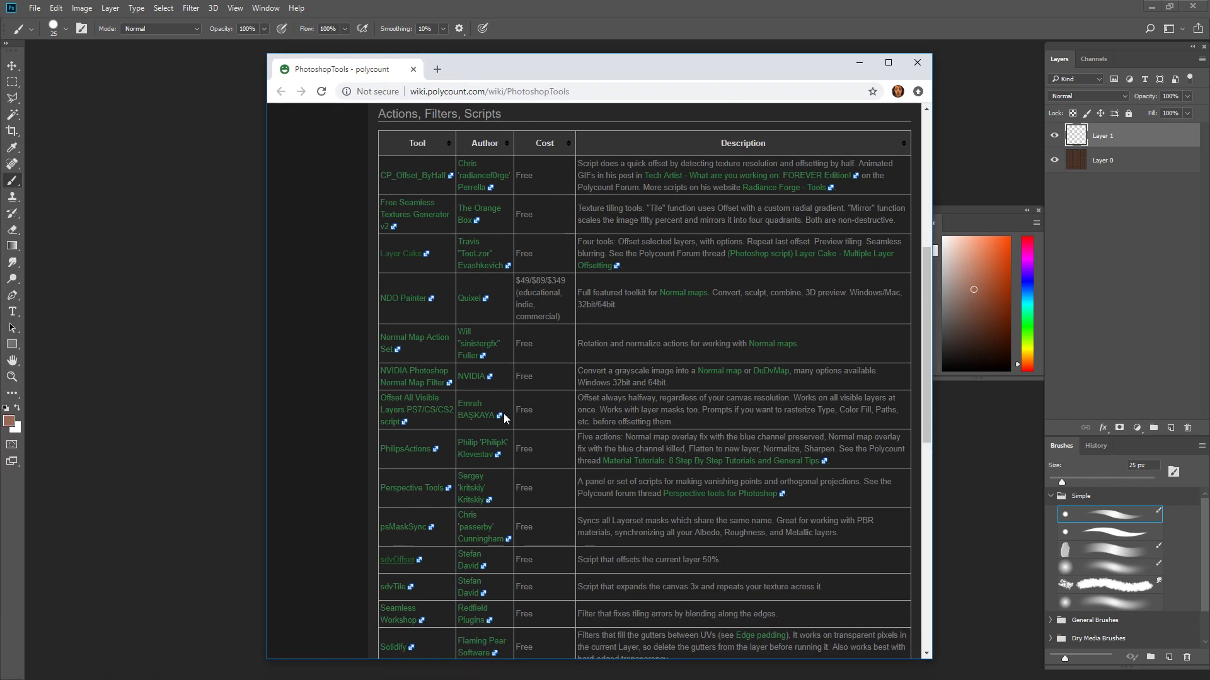
scroll(418, 193, "up", 1)
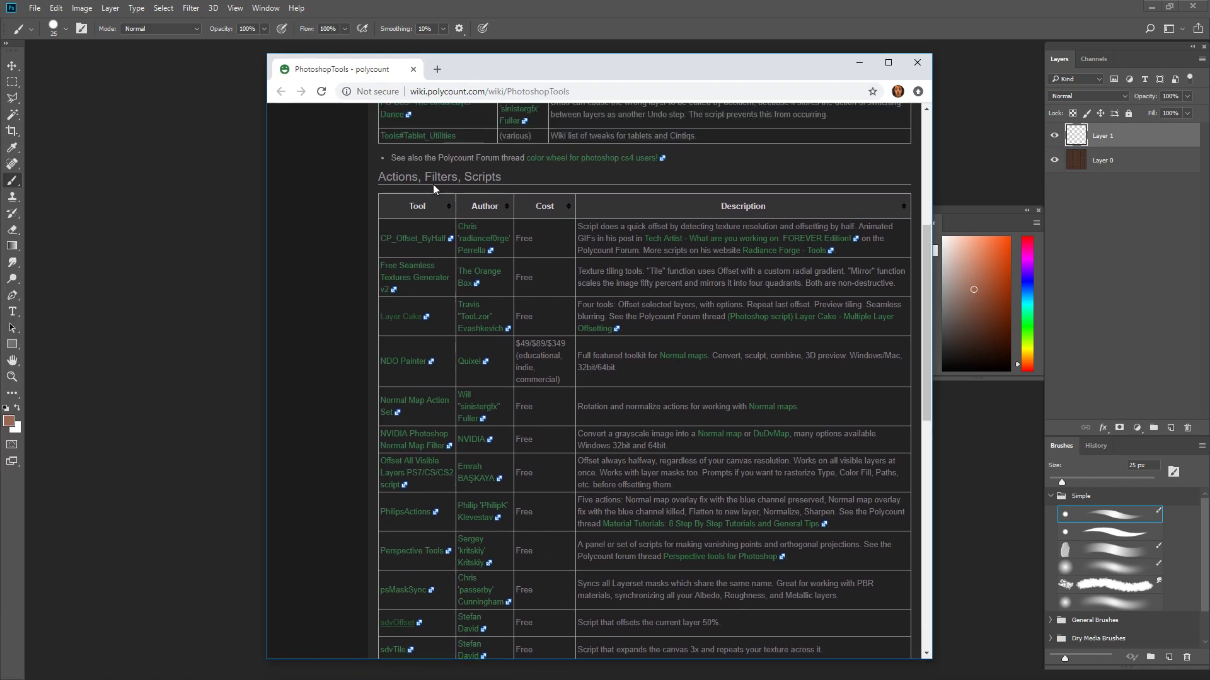
scroll(433, 184, "down", 1)
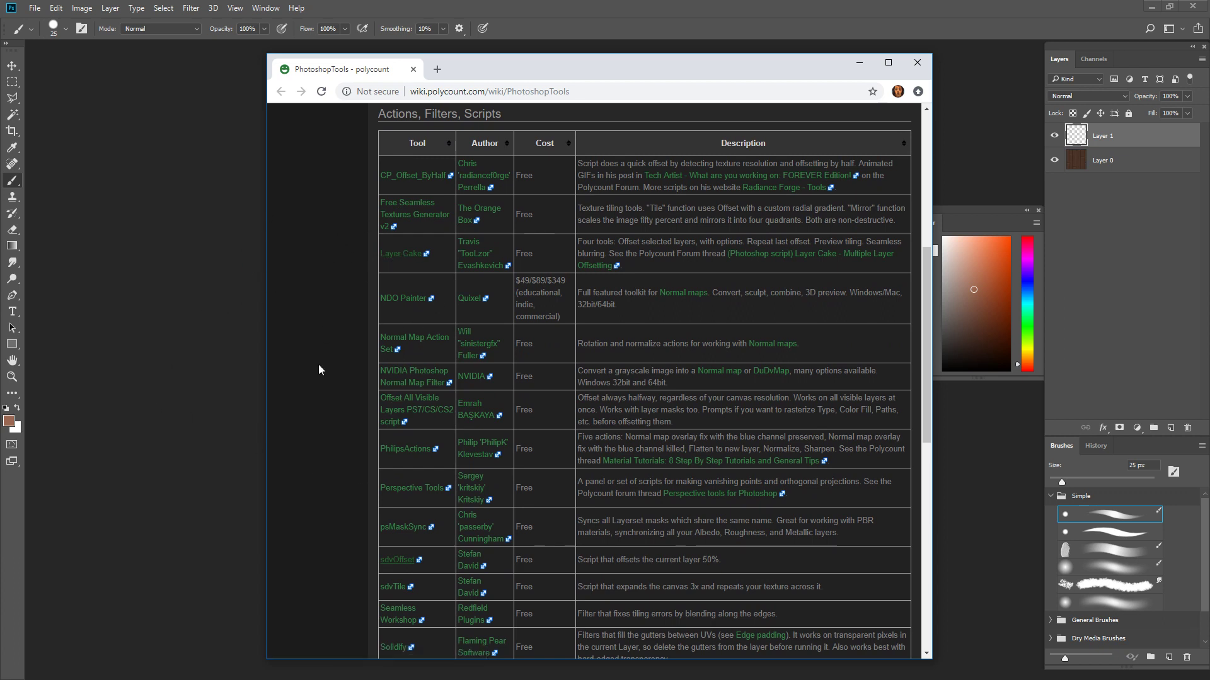
scroll(334, 403, "down", 2)
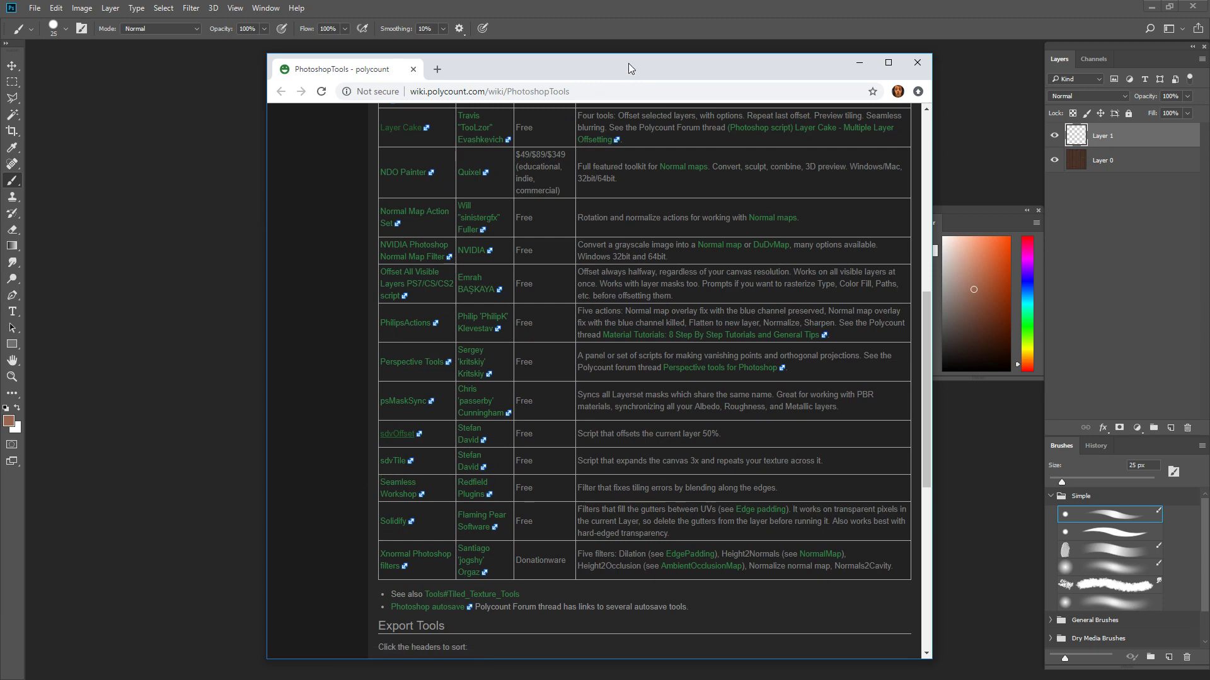
left_click_drag(628, 63, 0, 58)
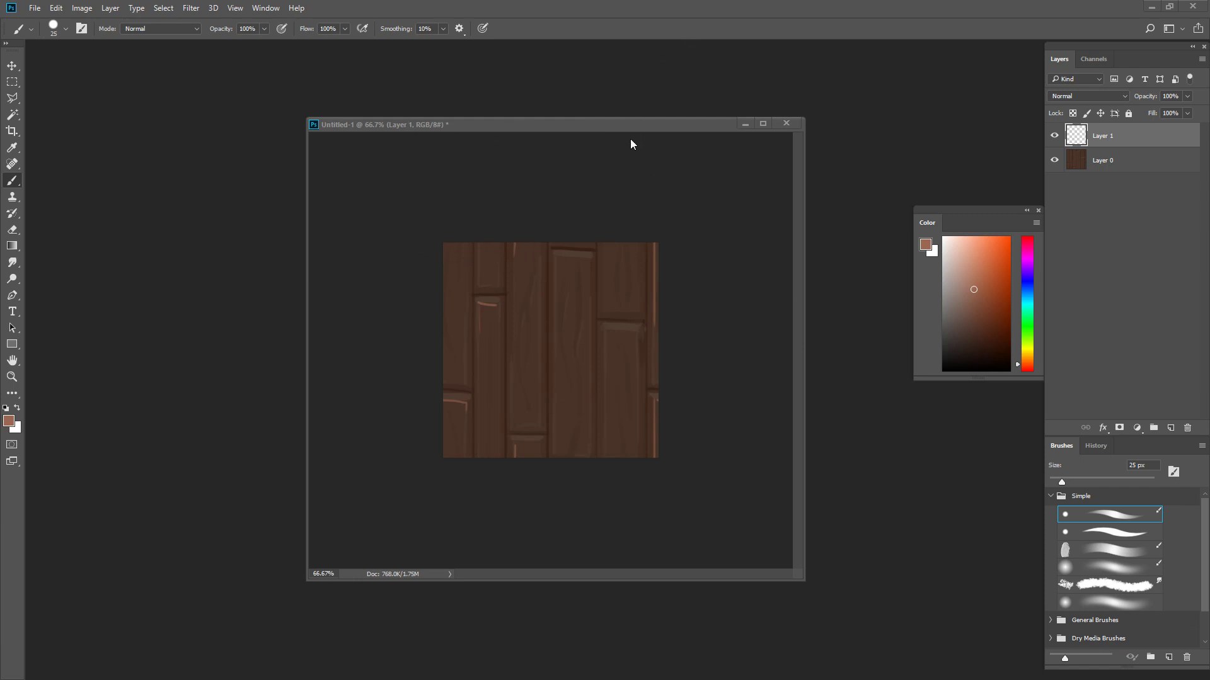
- Try enlarging the canvas to 200 percent in width and height, and undo the enlargement
key("ctrl+minus")
key("ctrl+alt+c")
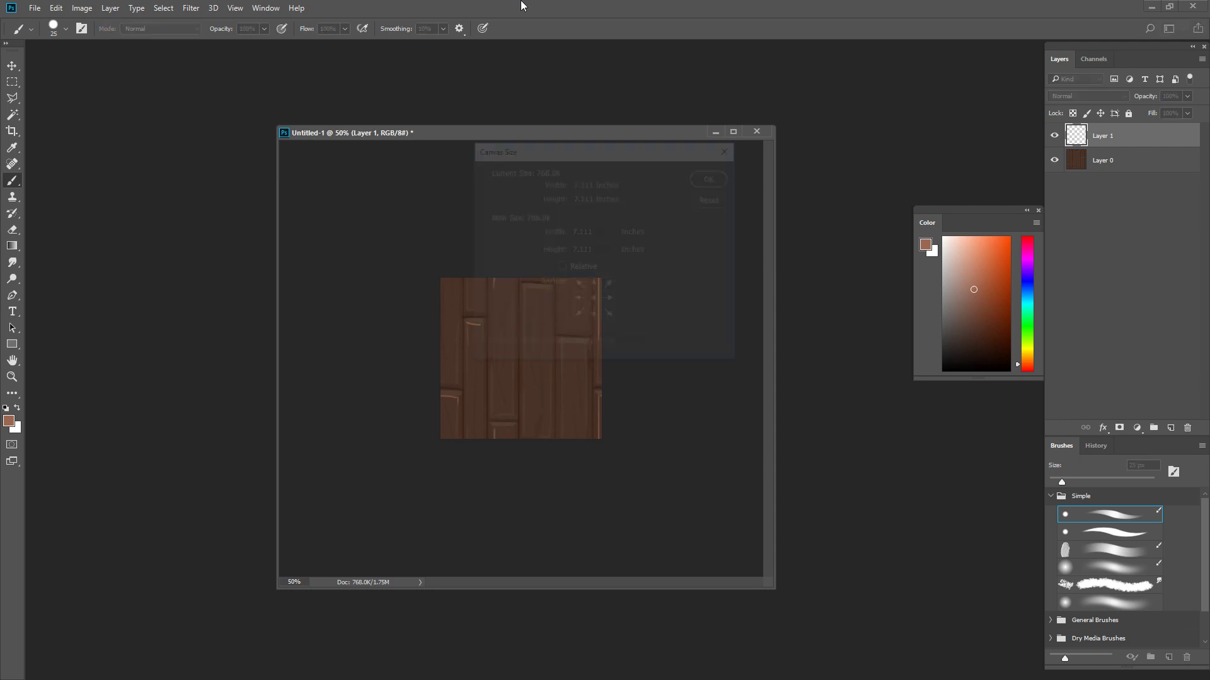
key("Tab")
key("Tab")
key("Up")
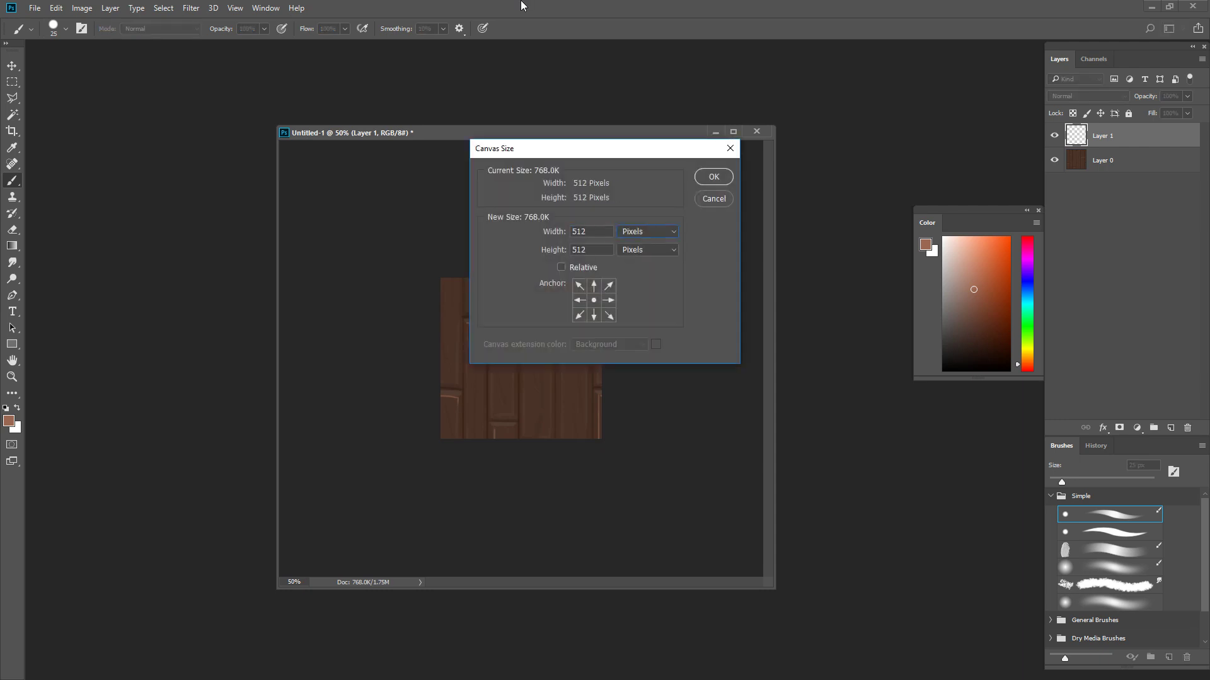
key("Up")
key("shift+Tab")
type("200")
key("Tab")
type("200")
key("Return")
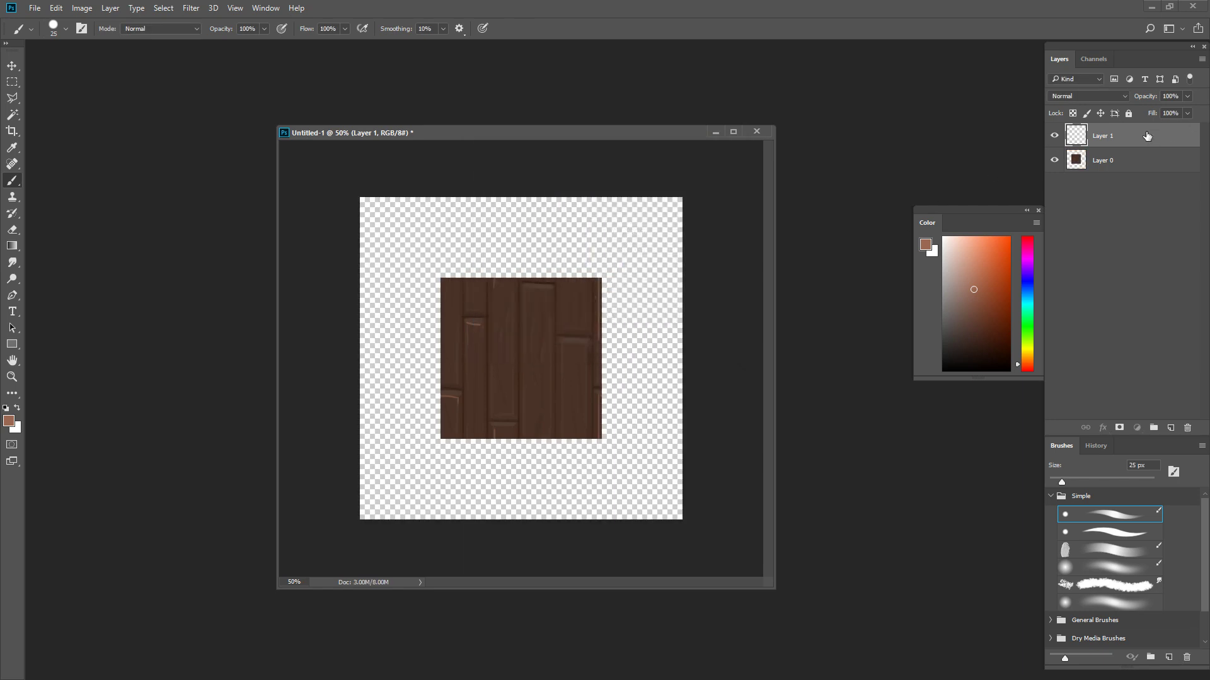
key("v")
key("ctrl+z")
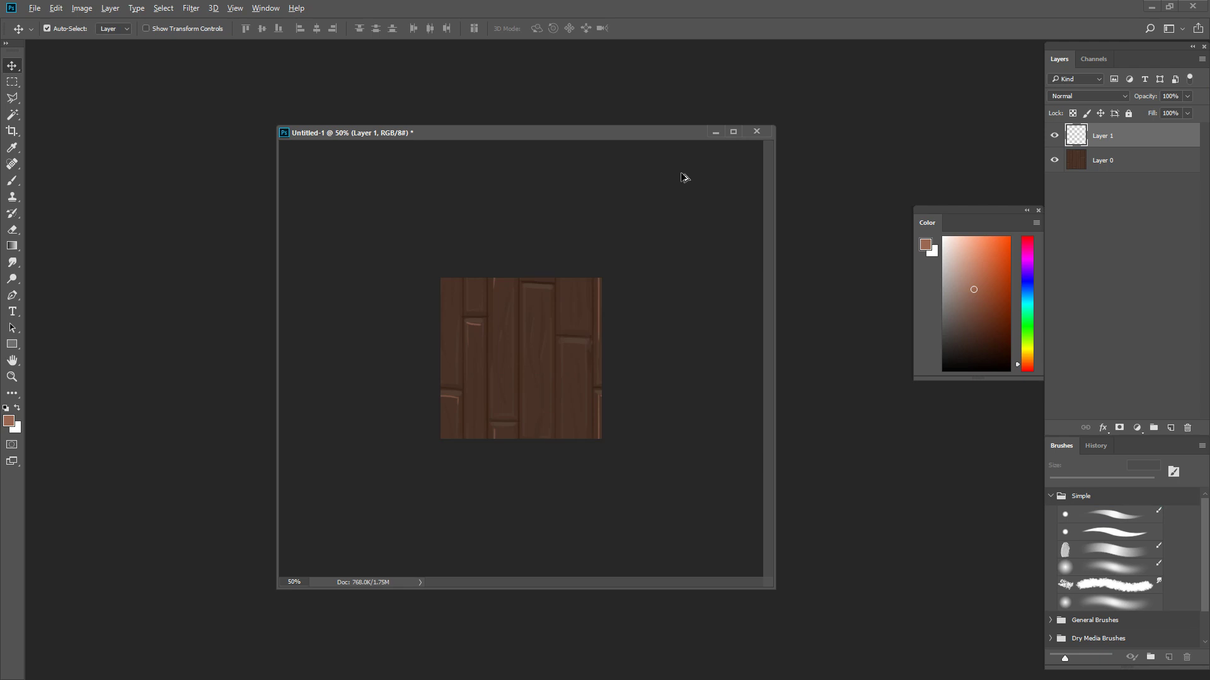
- Enlarge the canvas to 300 percent in width and height around the centred plank texture
key("ctrl+alt+c")
key("Tab")
key("Tab")
key("Up")
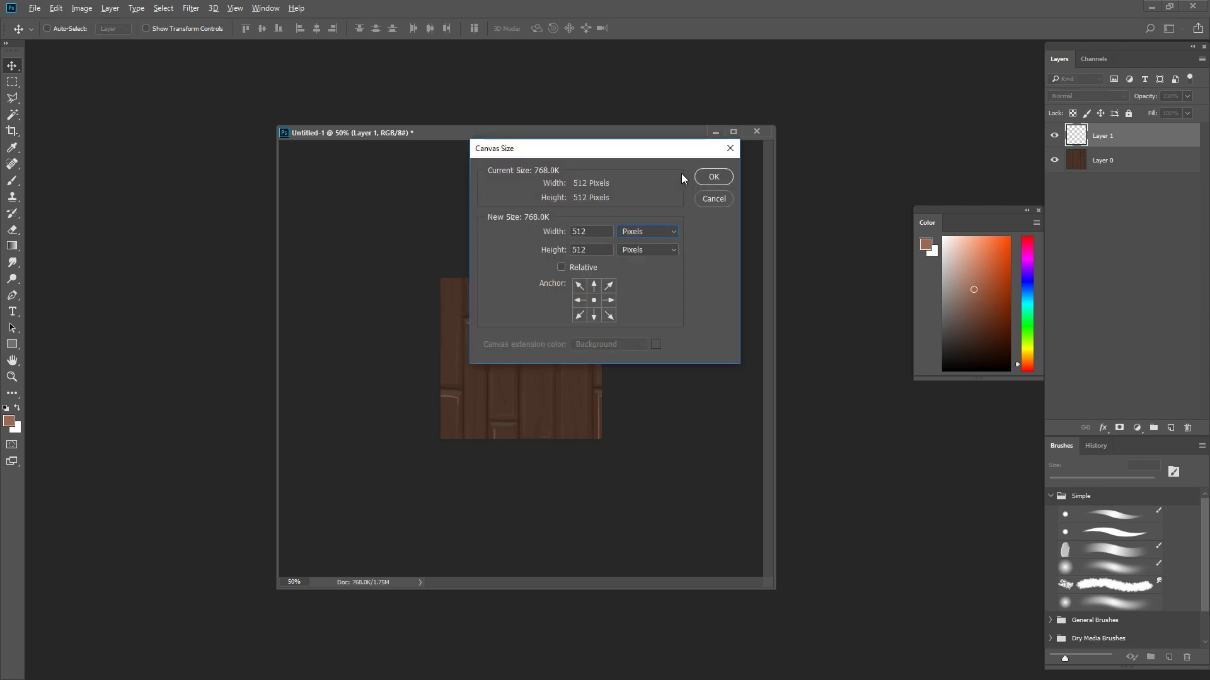
key("shift+Tab")
key("Tab")
key("Tab")
key("shift+Tab")
key("Down")
key("Up")
key("Up")
key("shift+Tab")
type("300")
key("Tab")
key("Return")
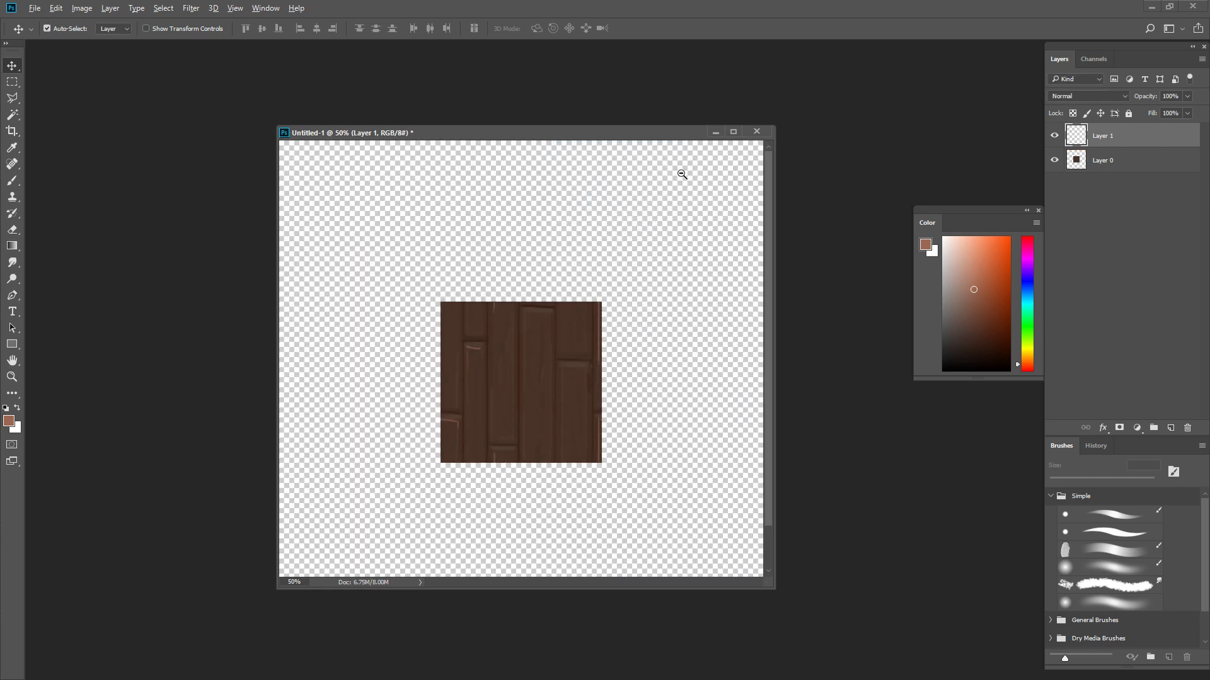
- Merge Layer 1 into Layer 0 and place eight copies of the tile around it to fill the canvas as a 3 by 3 grid
left_click(695, 334, "ctrl+alt")
key("ctrl+e")
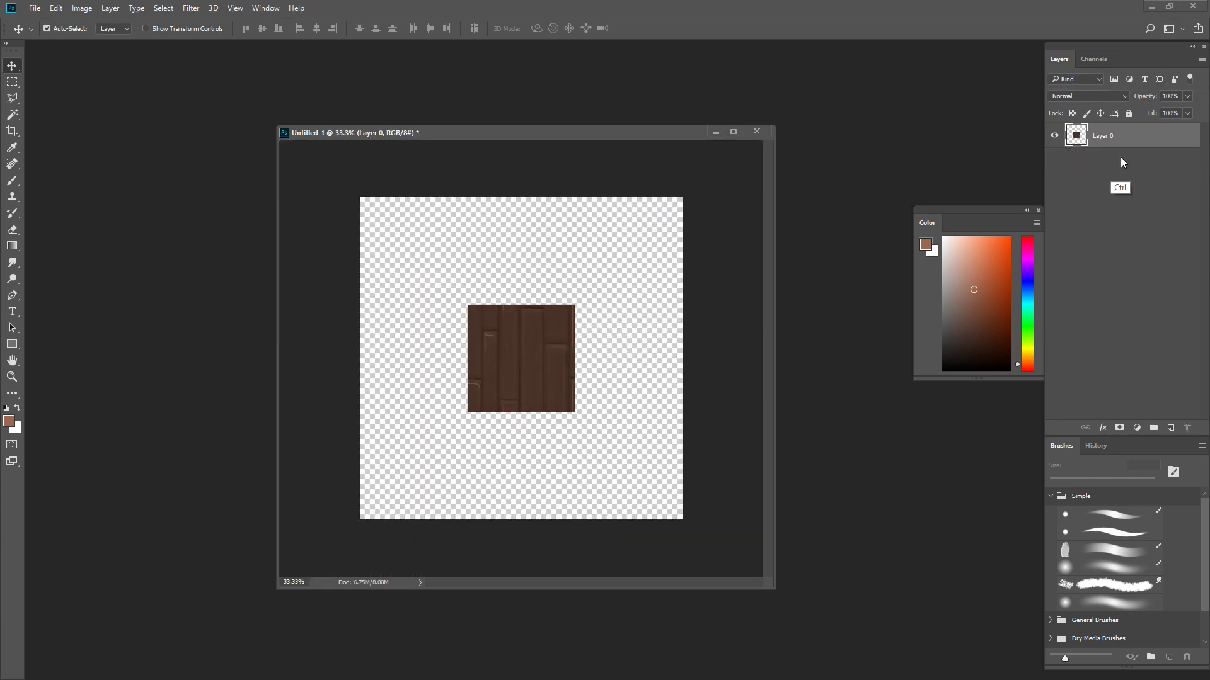
left_click_drag(591, 332, 538, 261)
left_click_drag(538, 261, 433, 444)
left_click_drag(512, 463, 632, 455)
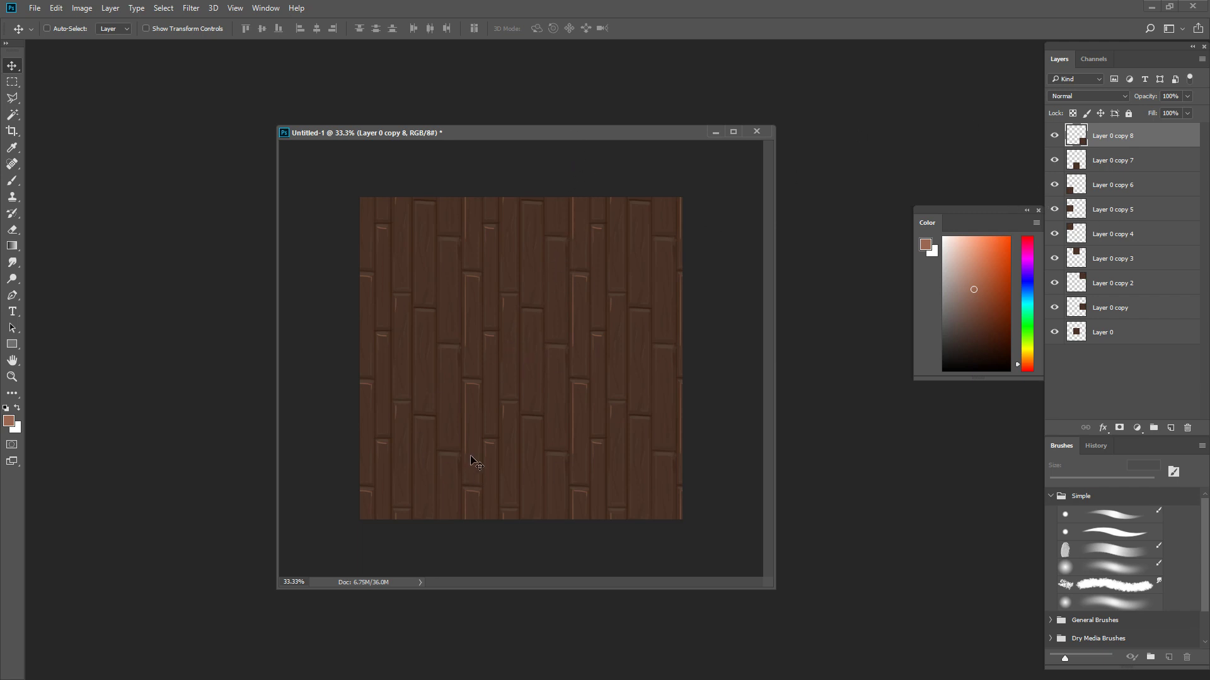
- Inspect the tiled plank pattern up close and as a whole for seams and repetition
left_click(606, 368, "ctrl")
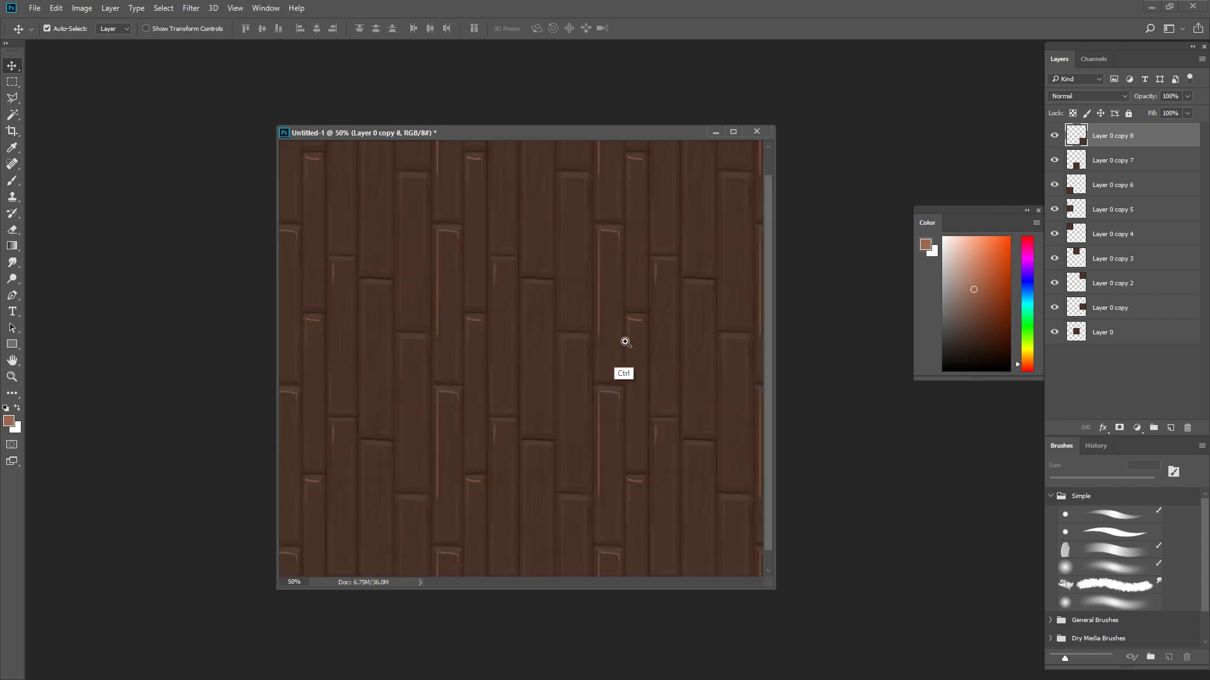
scroll(604, 252, "up", 1)
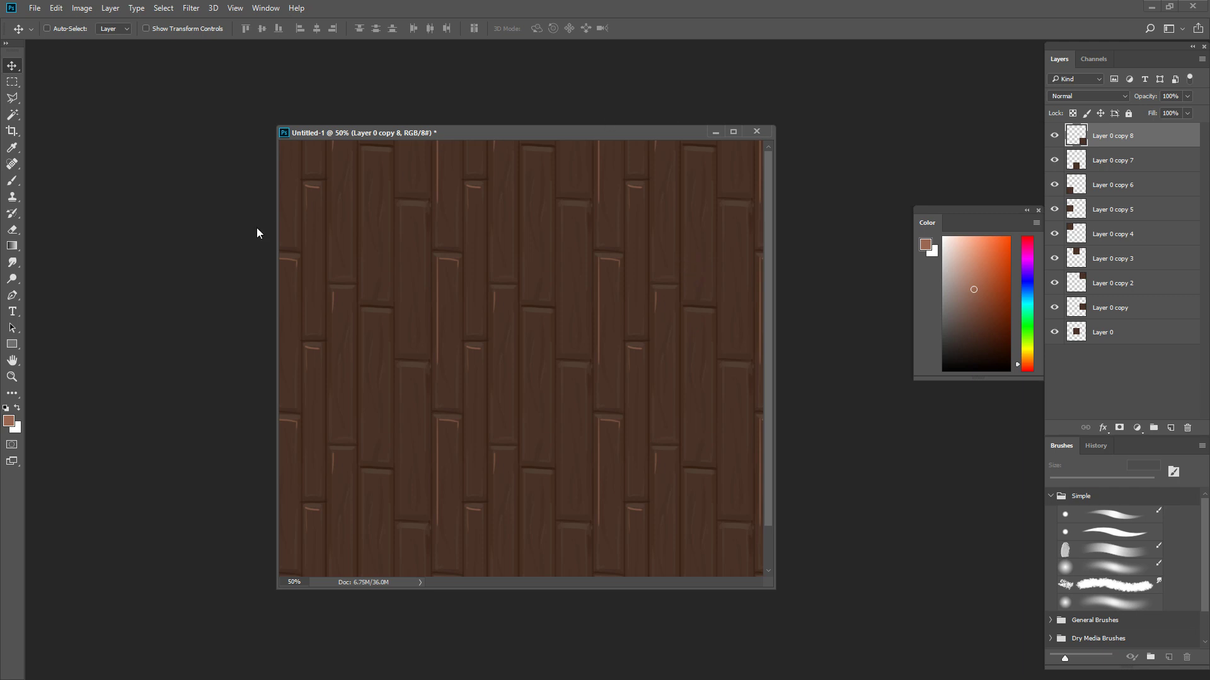
key("alt+Tab")
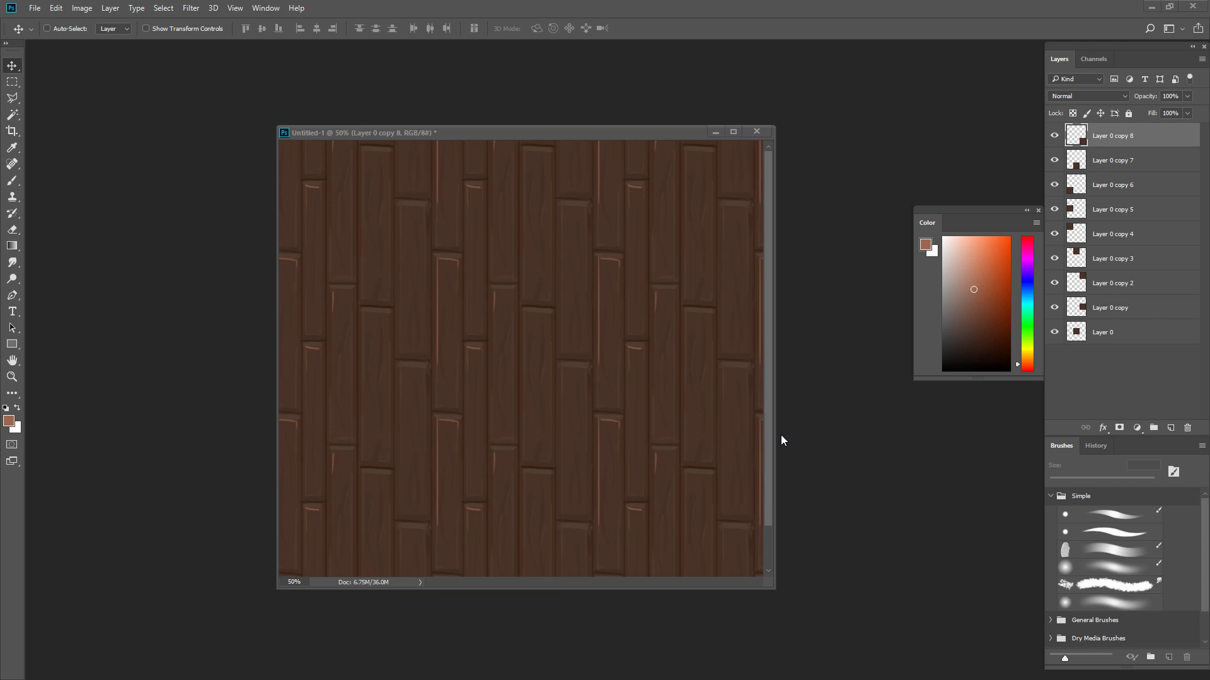
left_click(560, 341, "alt")
left_click(560, 341, "alt")
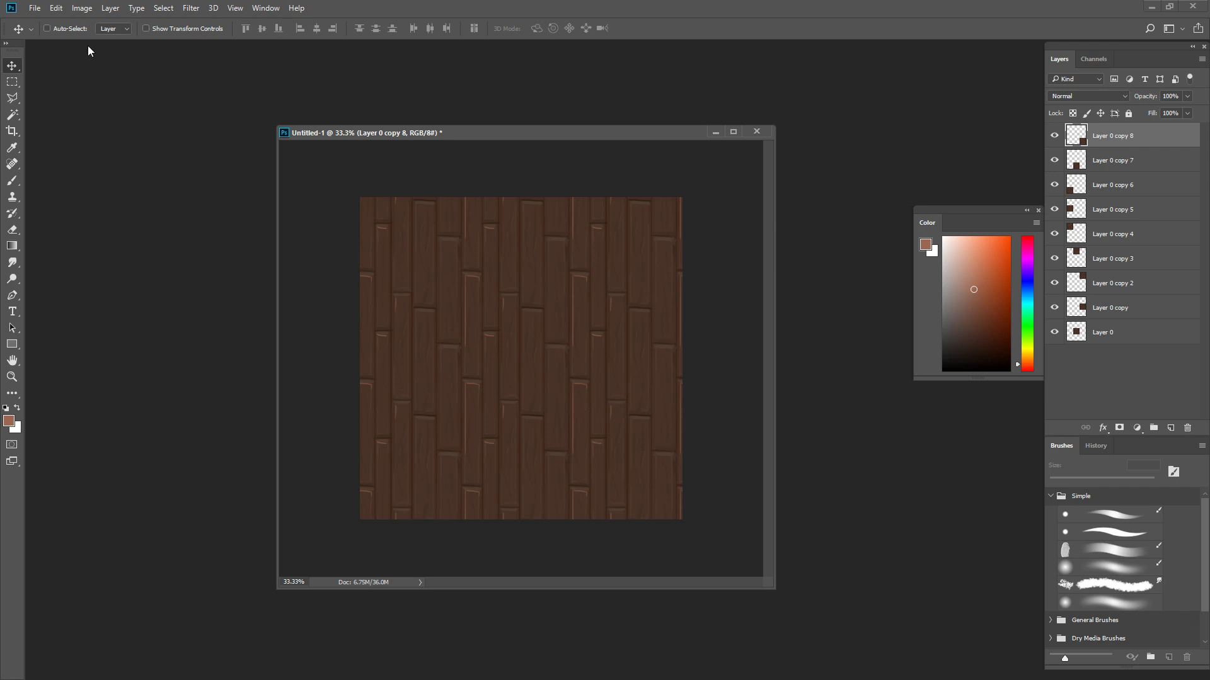
left_click(30, 8)
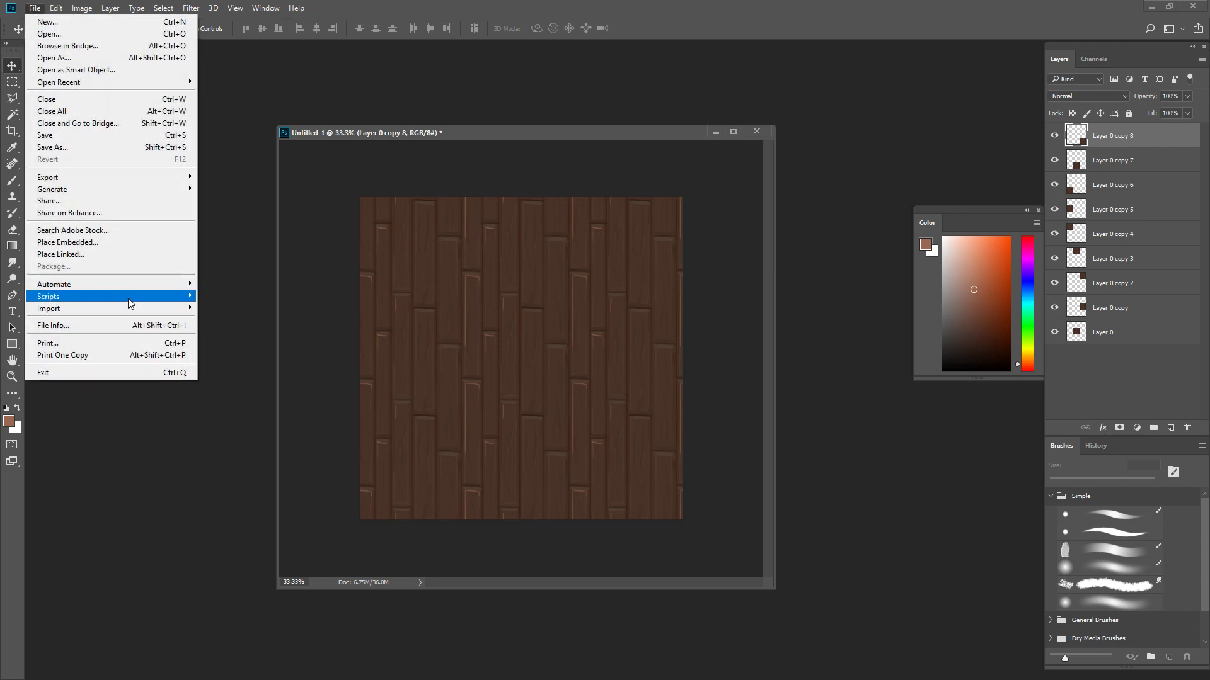
mouse_move(129, 300)
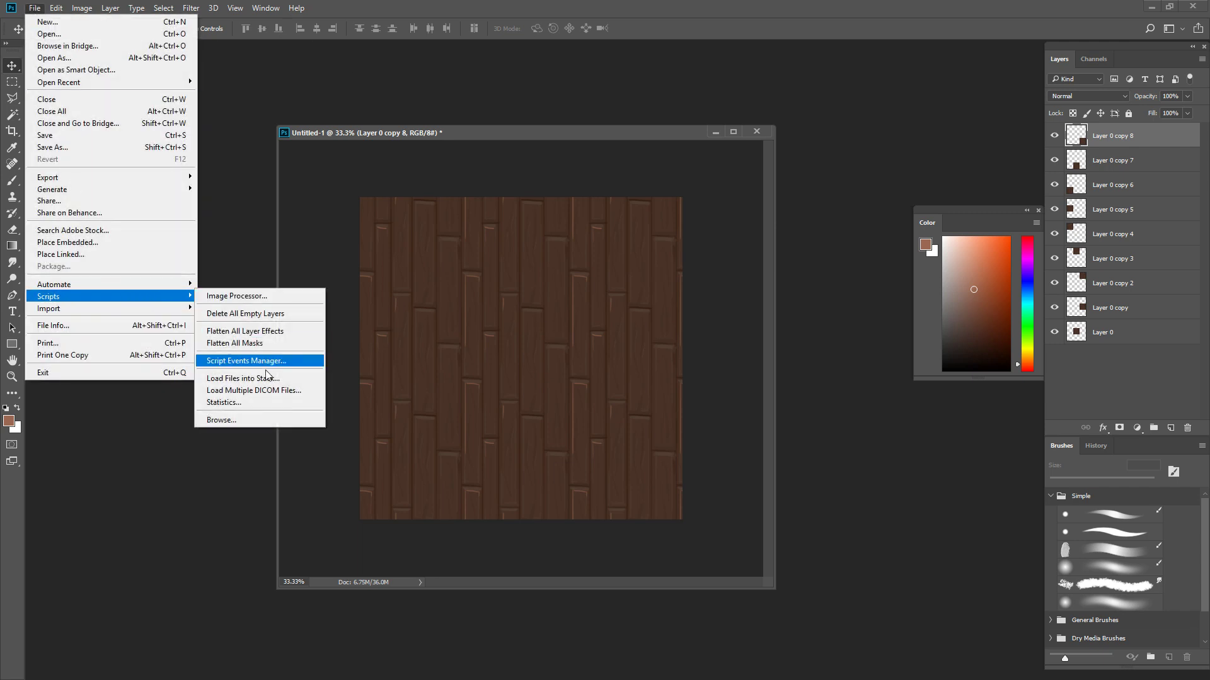
left_click(569, 134)
left_click_drag(574, 134, 606, 111)
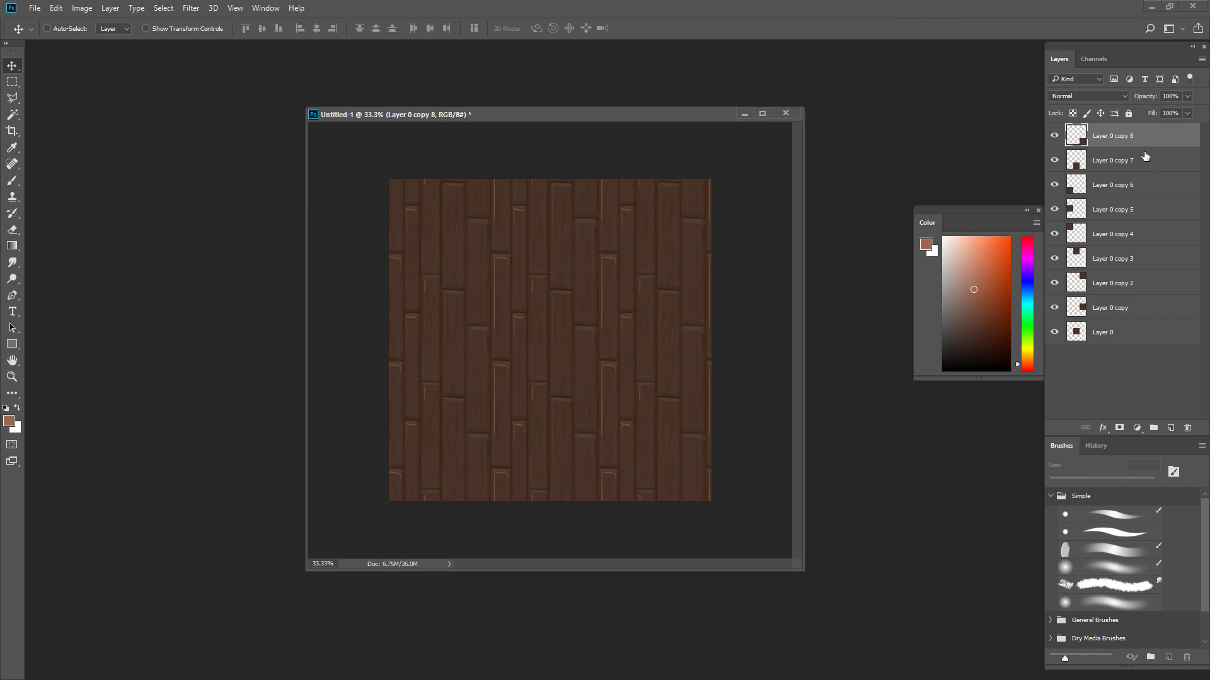
left_click(1123, 188, "shift")
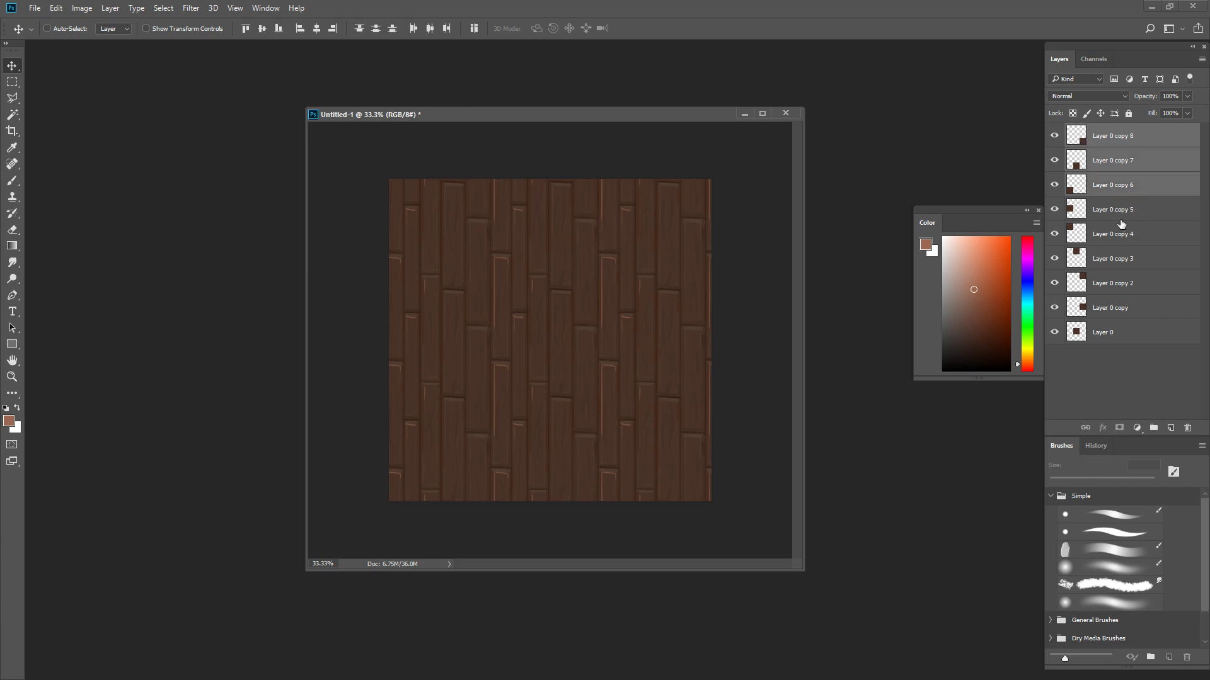
left_click(1122, 211, "ctrl")
left_click(1125, 234, "ctrl")
left_click(1134, 259, "ctrl")
left_click(1133, 283, "ctrl")
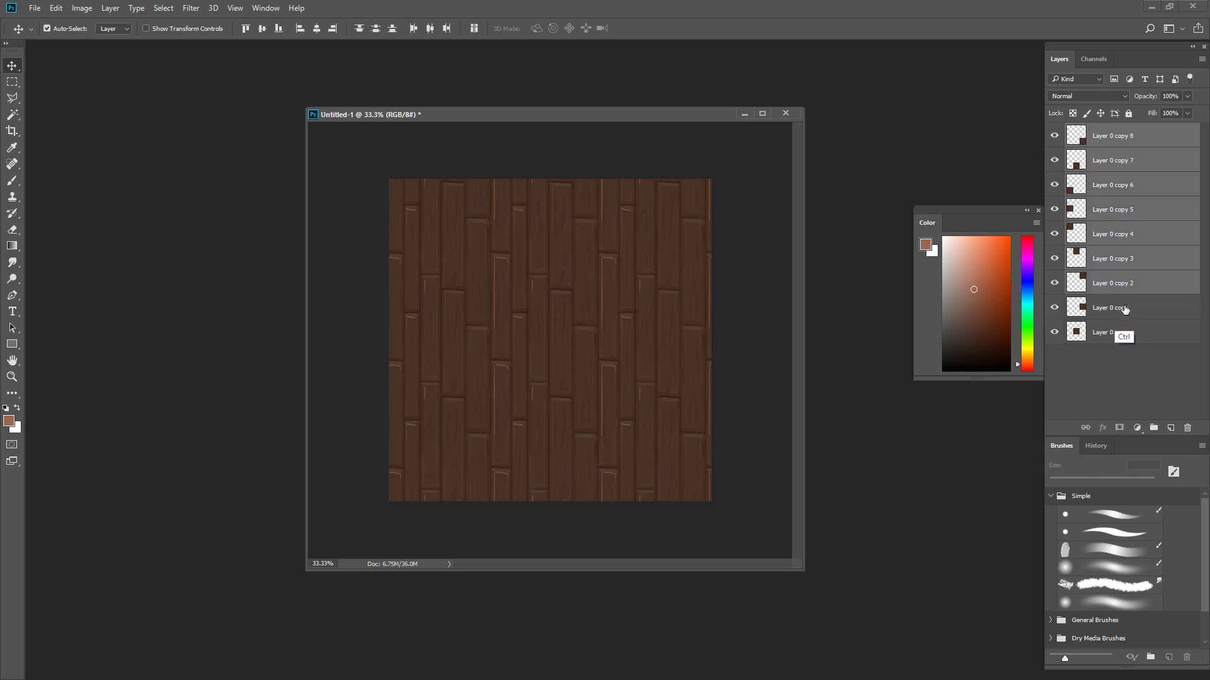
- Load the outline of Layer 0 as a selection, crop the canvas to that centre tile and deselect
left_click(1075, 330, "ctrl")
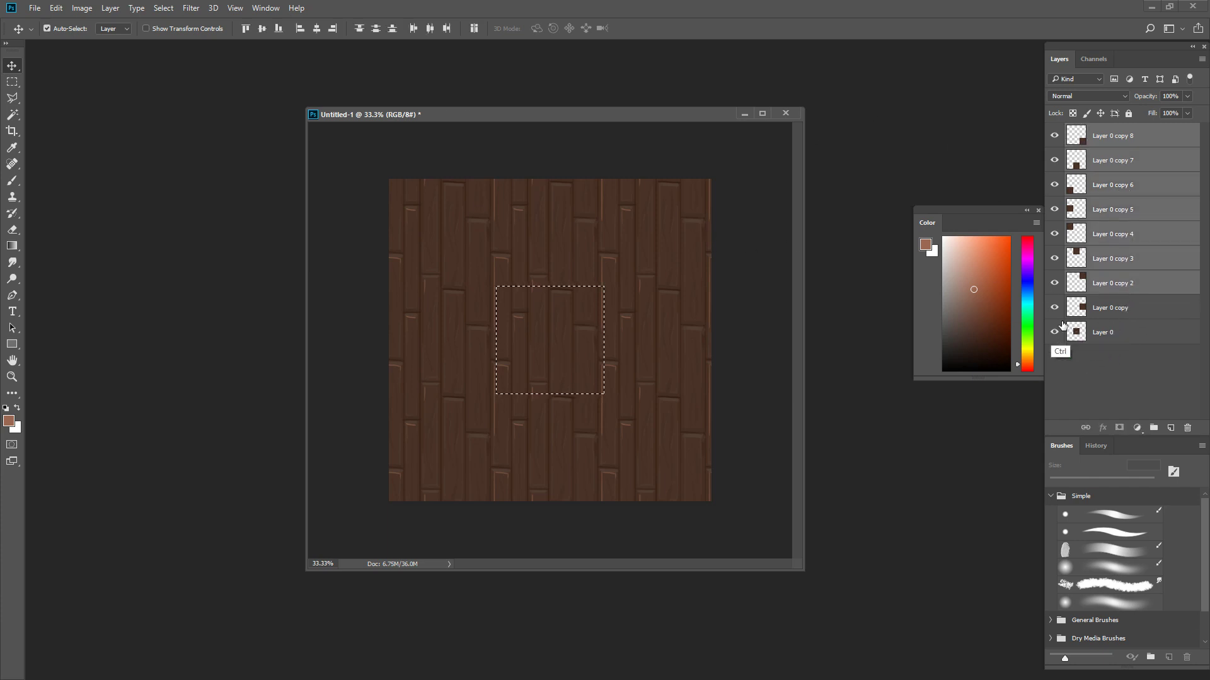
left_click(1108, 319)
left_click(1083, 339)
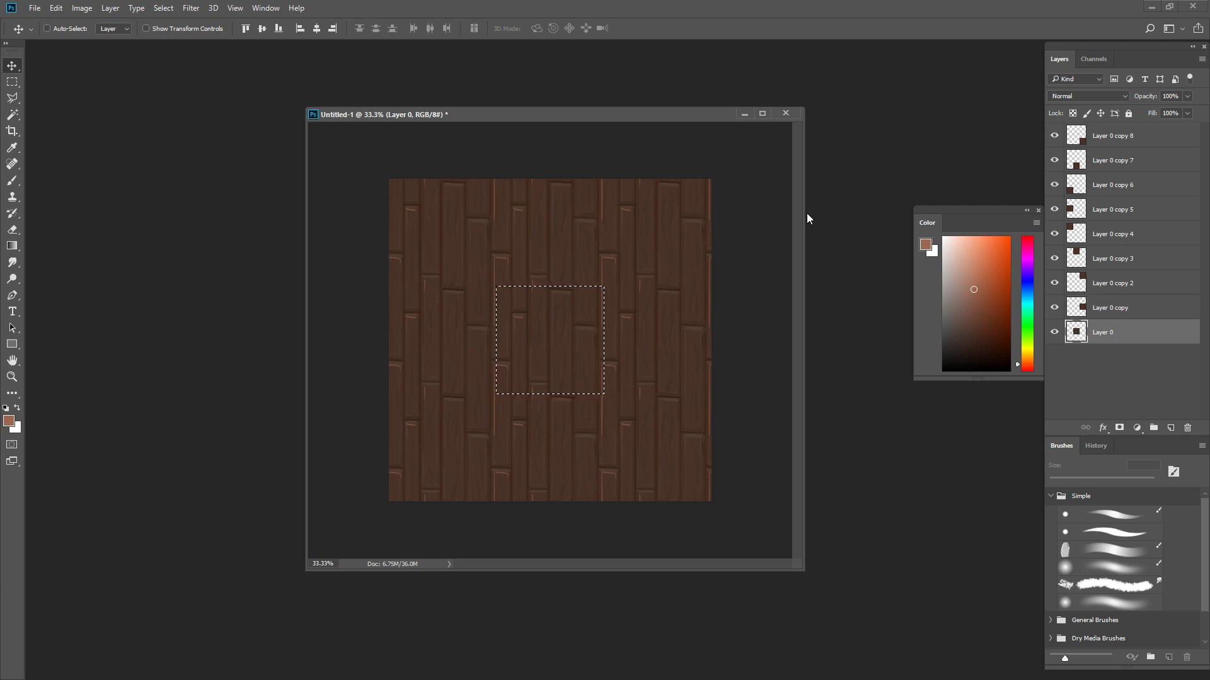
left_click(82, 7)
mouse_move(56, 7)
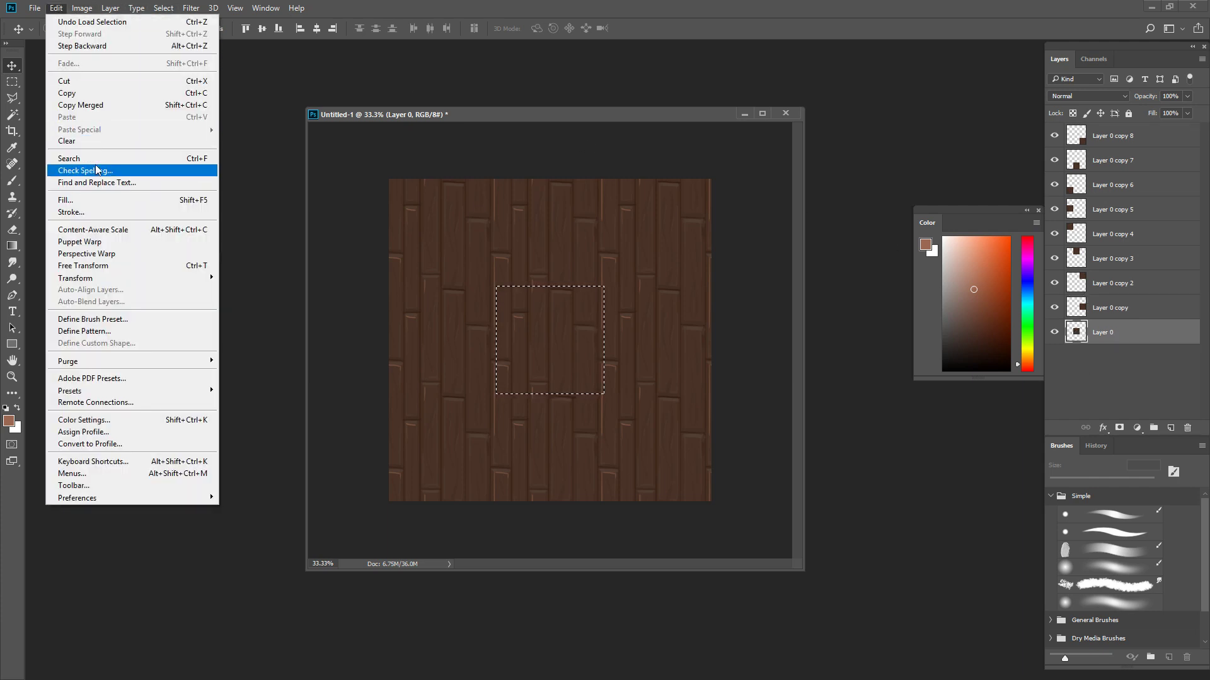
left_click(644, 115)
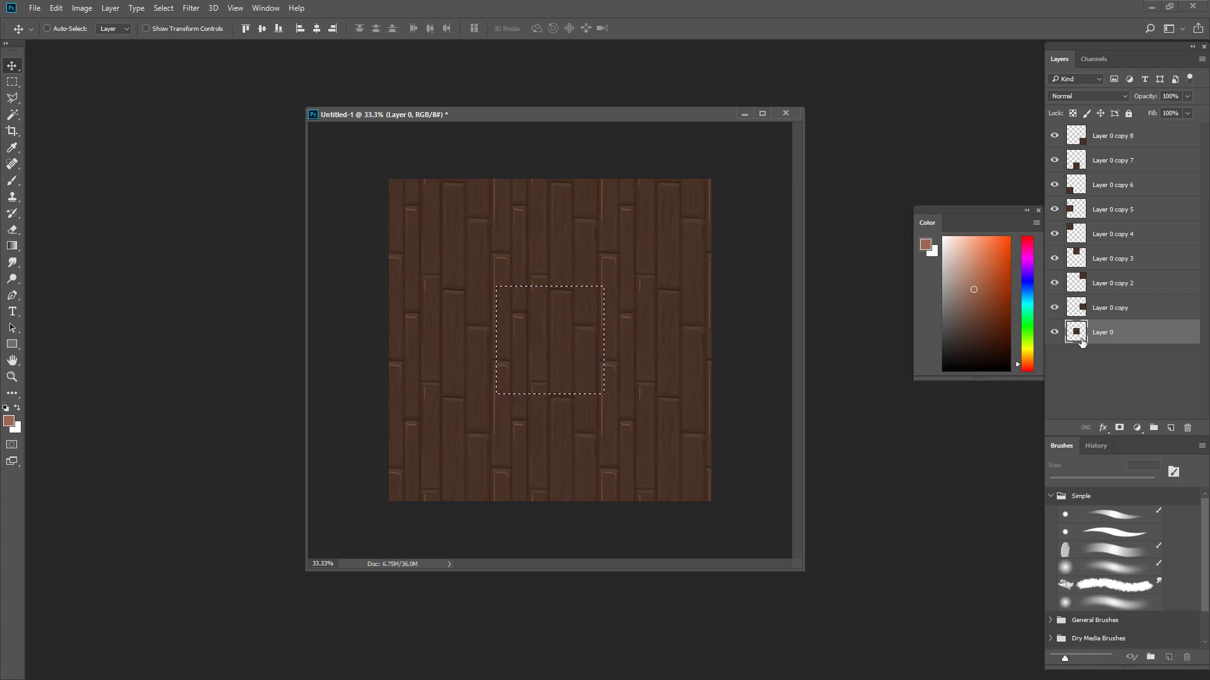
left_click(83, 9)
left_click(84, 10)
left_click(84, 10)
left_click(109, 136)
left_click_drag(598, 319, 653, 335)
key("ctrl+d")
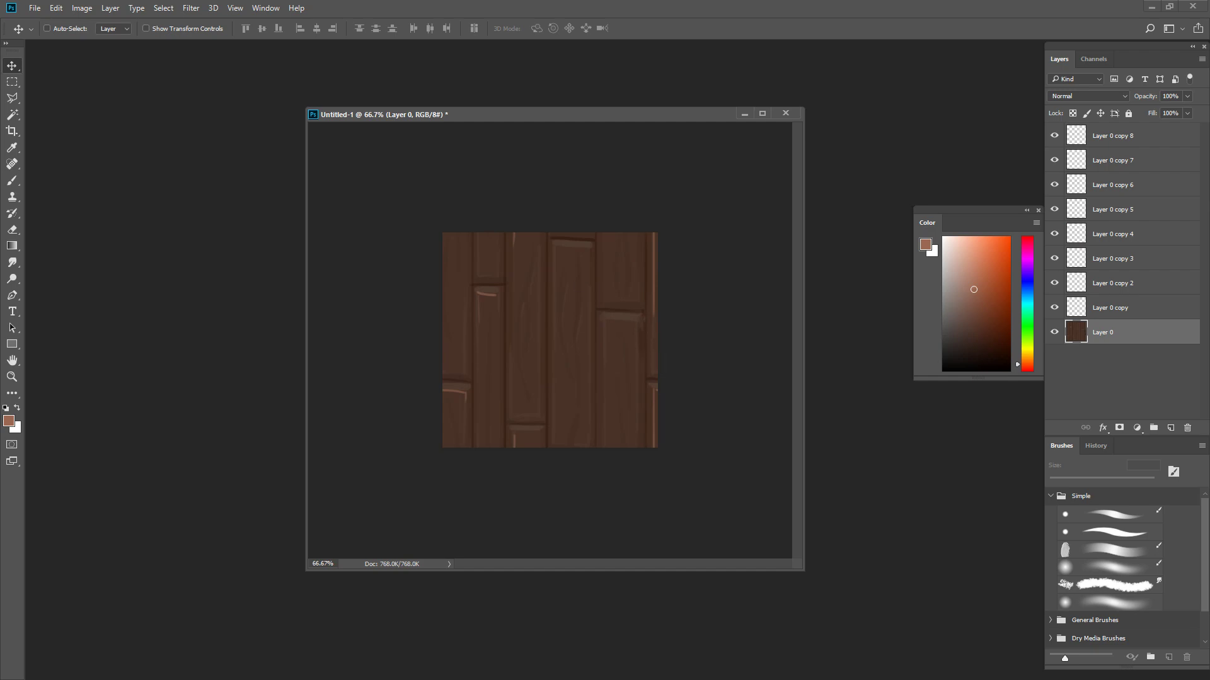